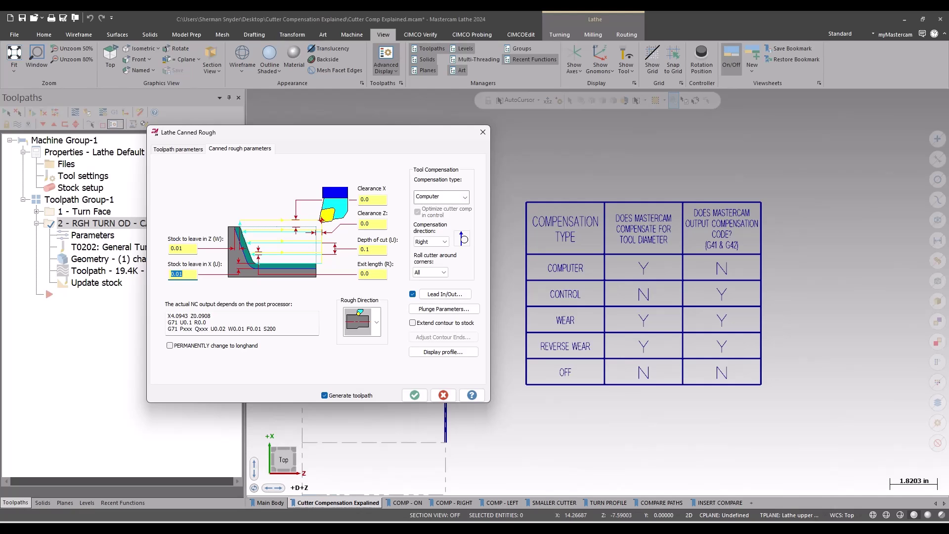
# Verify the canned rough compensation stays Computer type with Right direction.
pyautogui.click(464, 197)
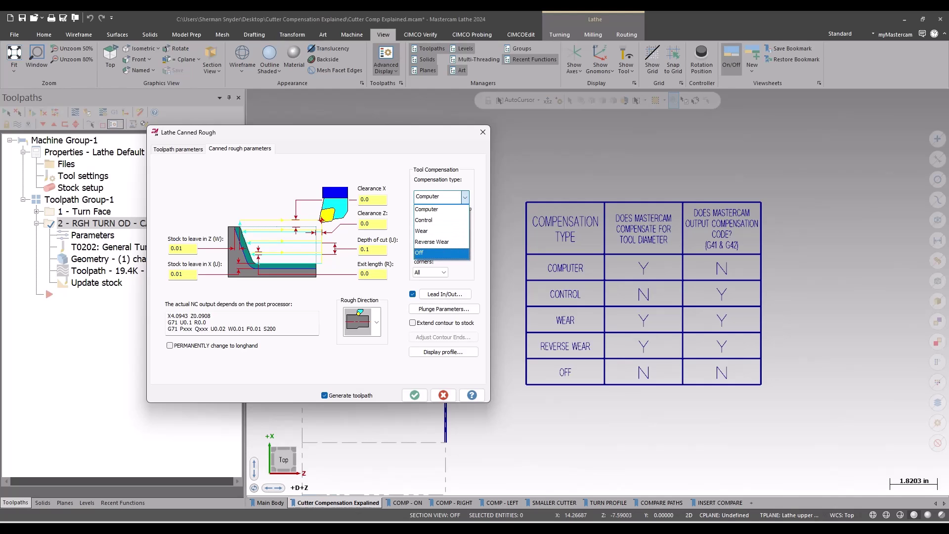
pyautogui.press('Escape')
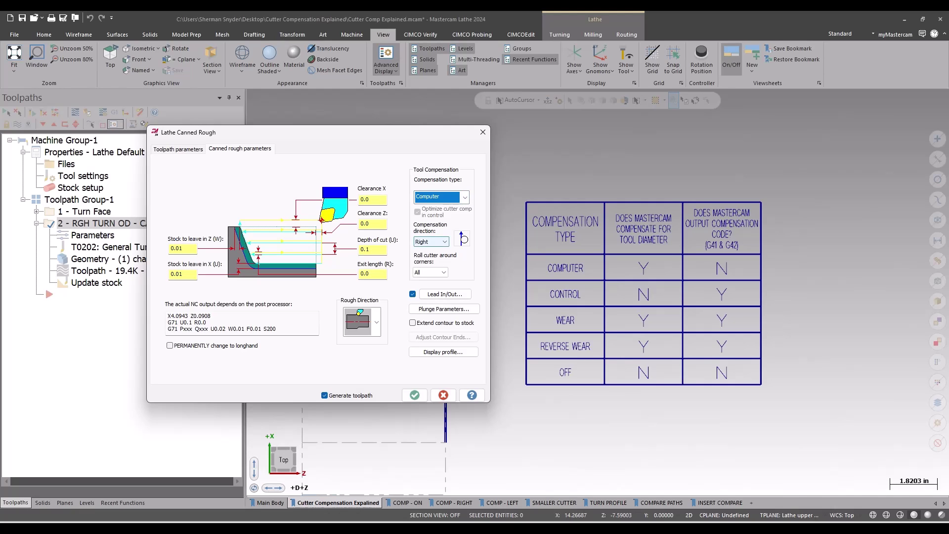
pyautogui.click(431, 241)
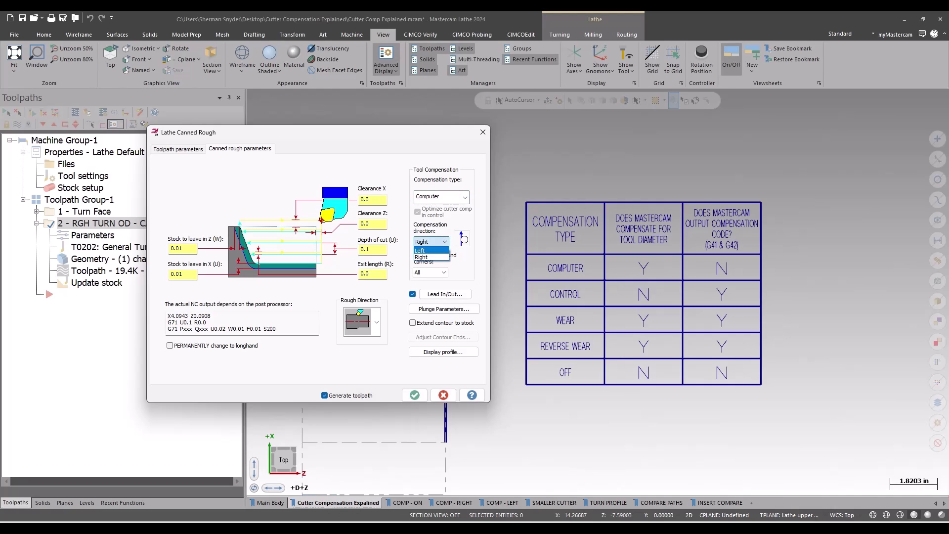
pyautogui.press('Escape')
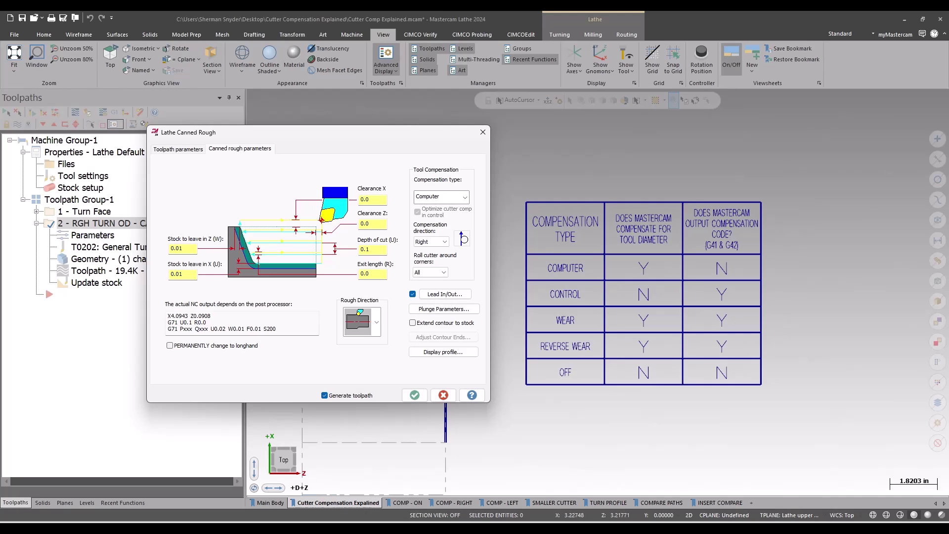
# Accept the canned rough settings to regenerate RGH TURN OD, then show the COMP - ON viewsheet.
pyautogui.click(415, 395)
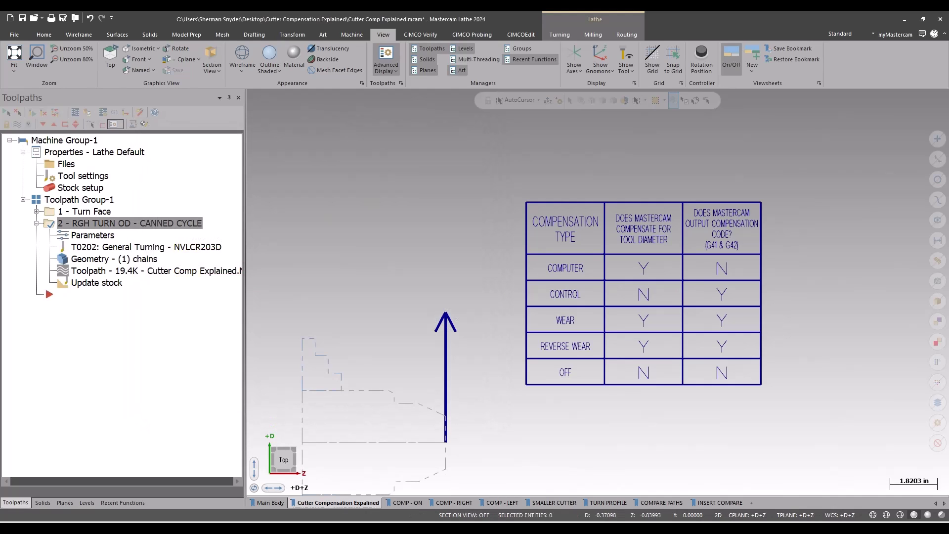
pyautogui.click(407, 502)
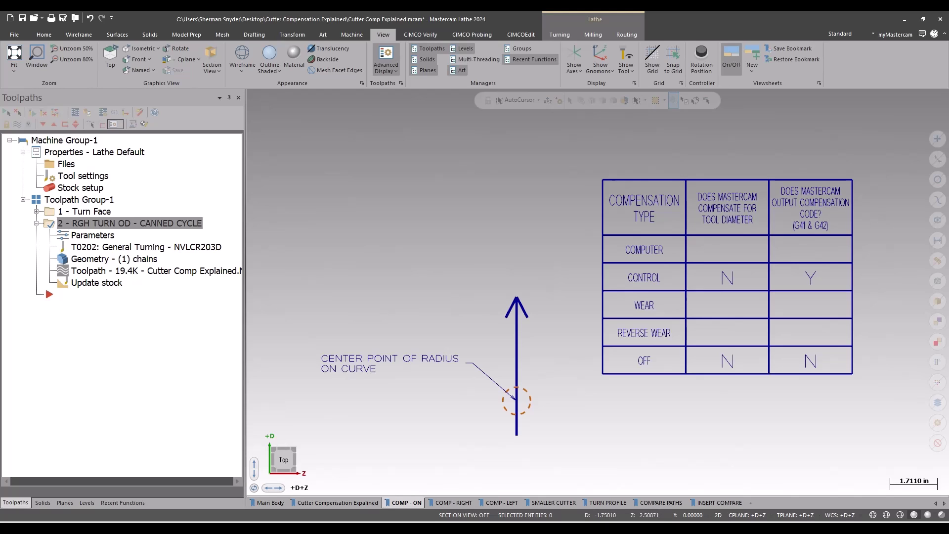
# Switch to the COMP - RIGHT viewsheet showing cutter compensation right (G42).
pyautogui.click(454, 503)
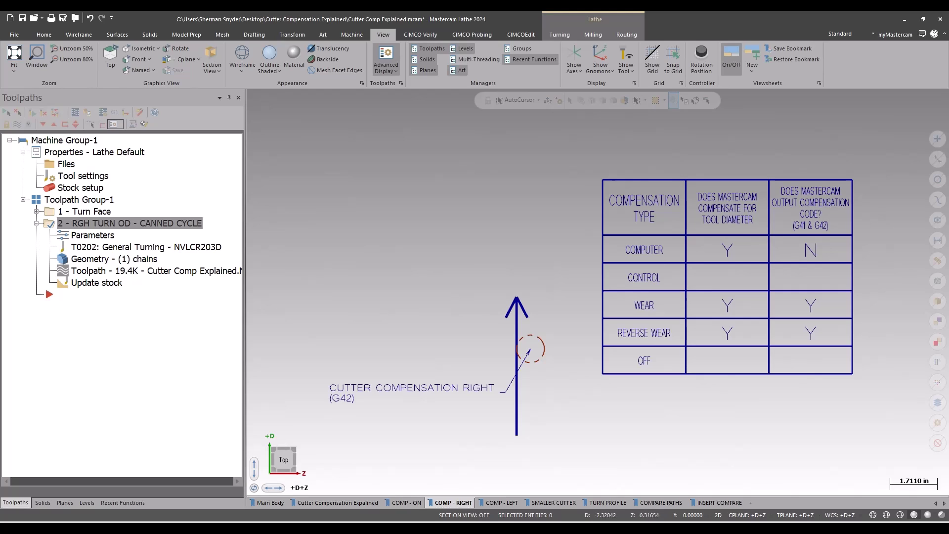
# View the COMP - LEFT (G41) sheet, then the SMALLER CUTTER sheet with R 0.500 and R 0.375 circles.
pyautogui.click(502, 503)
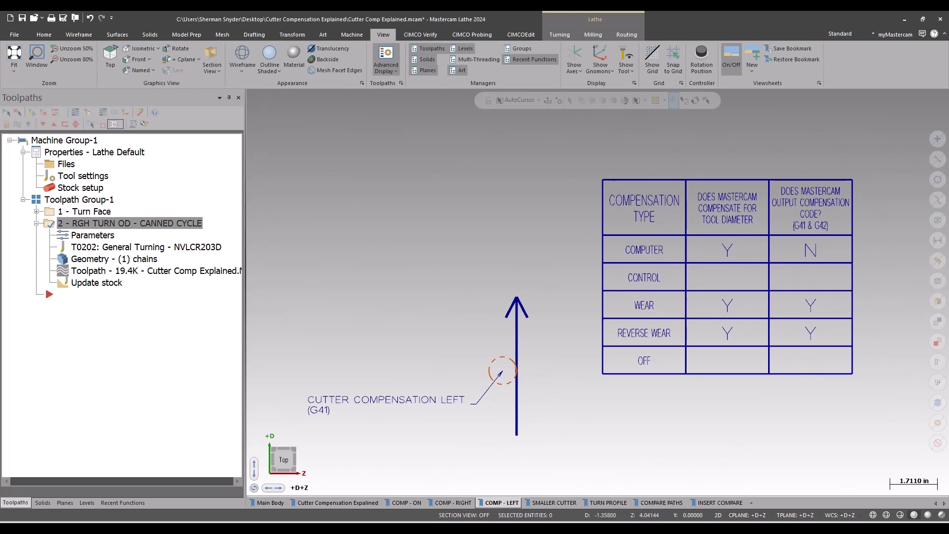
pyautogui.click(551, 502)
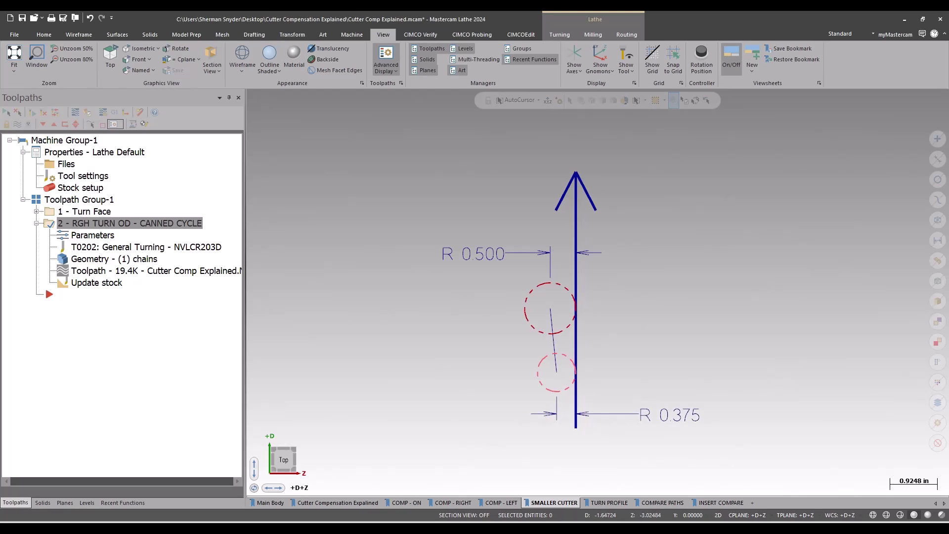
# Go back to the Cutter Compensation Explained viewsheet with the compensation-type table.
pyautogui.click(338, 503)
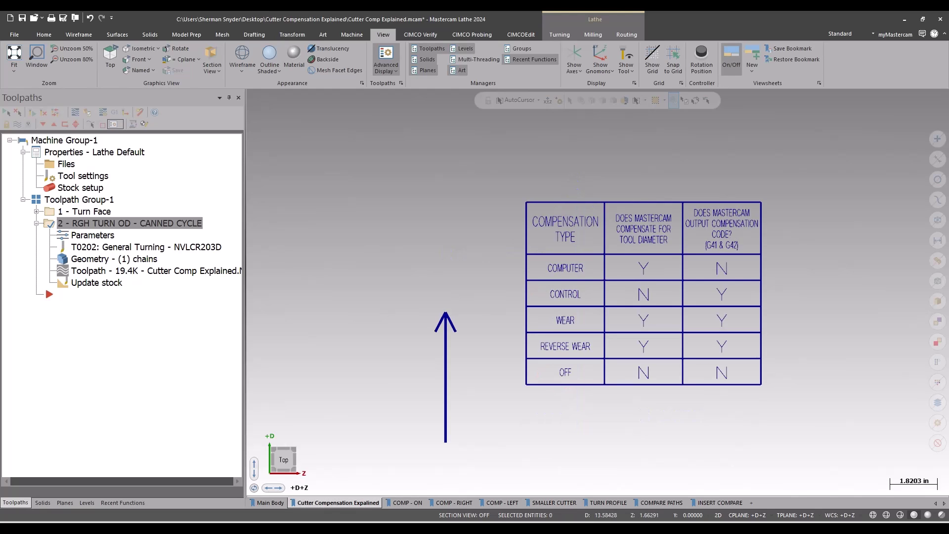
# Select the CONTROL table row, view COMP - ON, then show TURN PROFILE with the selection cleared.
pyautogui.moveTo(488, 269); pyautogui.dragTo(766, 314)
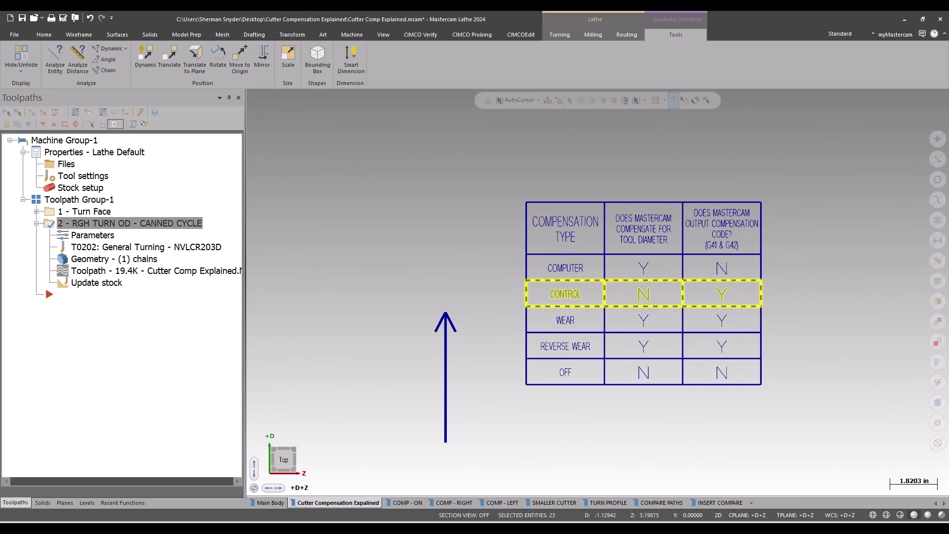
pyautogui.click(408, 502)
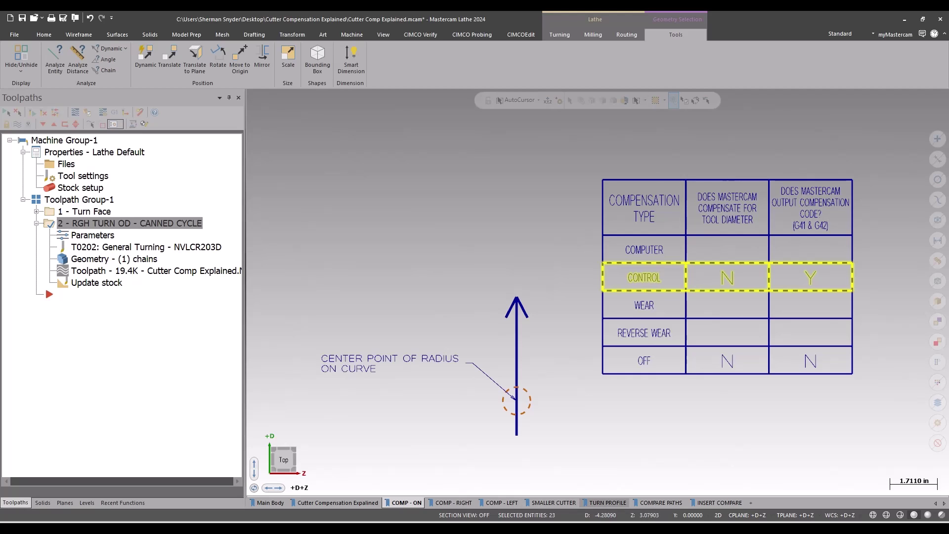
pyautogui.click(607, 503)
pyautogui.press('Escape')
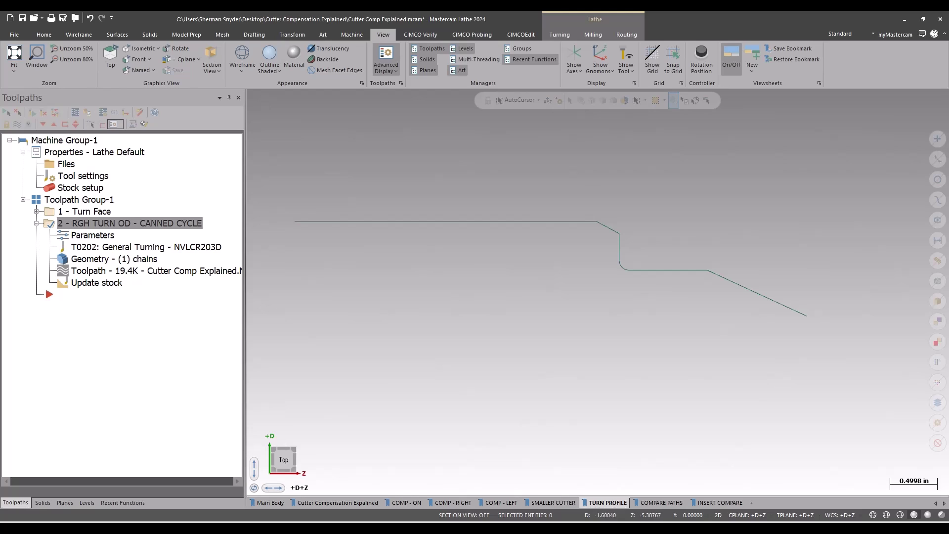
# Step through the Main Body and TURN PROFILE sheets back to the SMALLER CUTTER viewsheet.
pyautogui.click(270, 503)
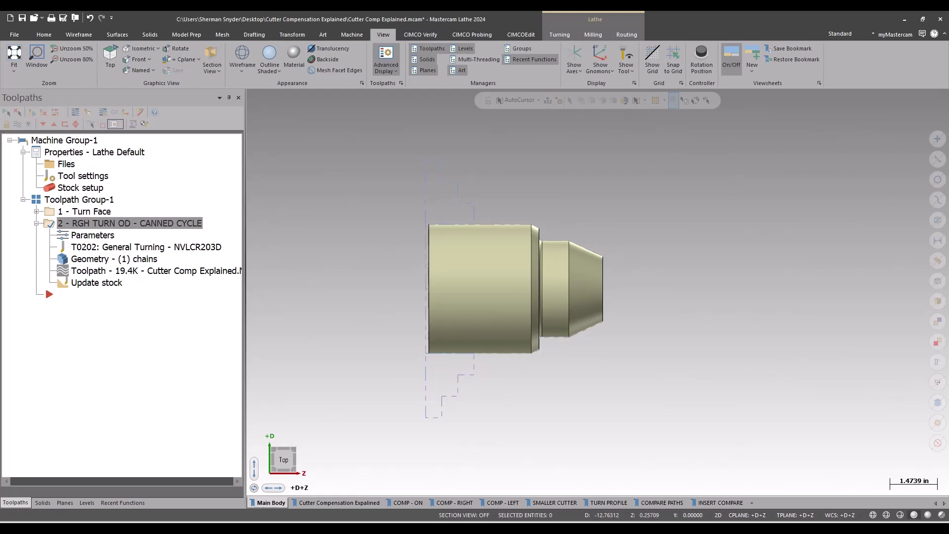
pyautogui.click(608, 503)
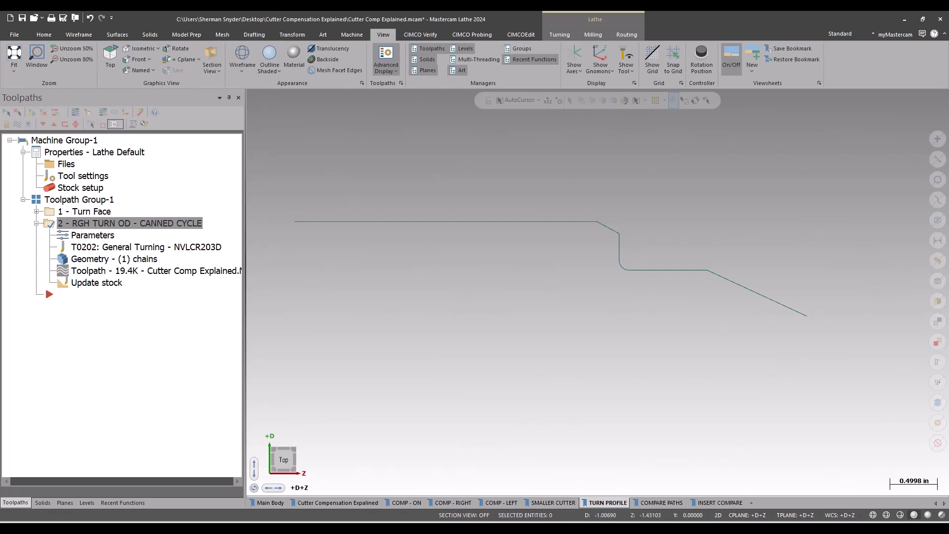
pyautogui.click(553, 502)
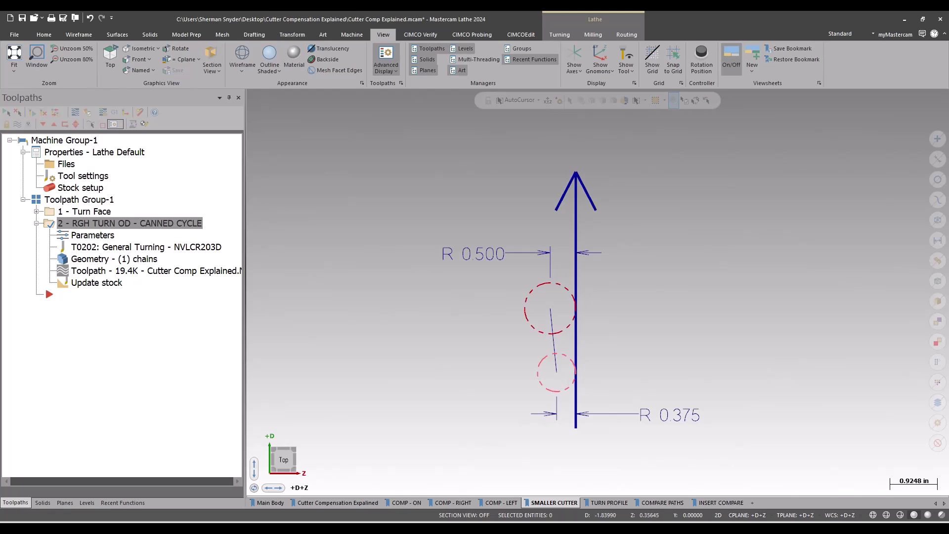
# Show the INSERT COMPARE viewsheet and zoom around the START POINT labels.
pyautogui.click(719, 502)
pyautogui.scroll(-8, 526, 372)
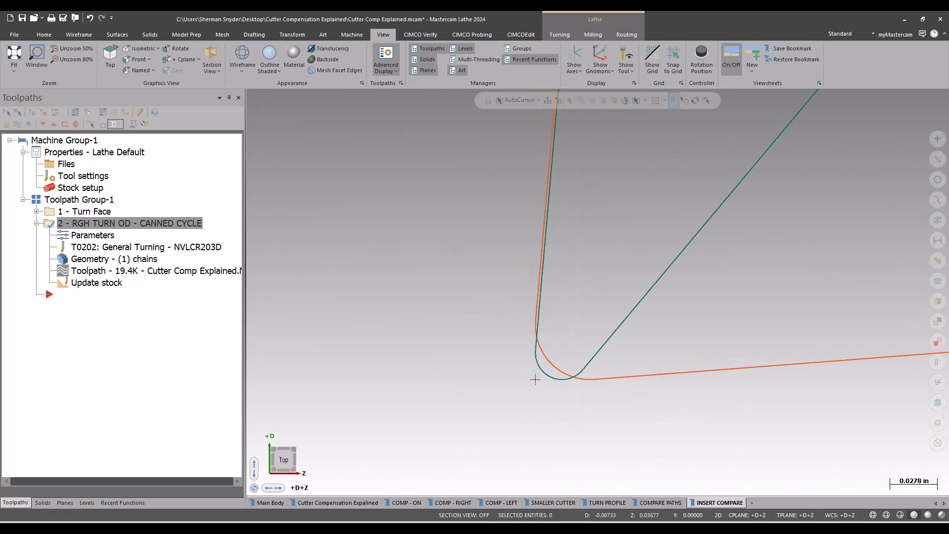
pyautogui.scroll(5, 534, 412)
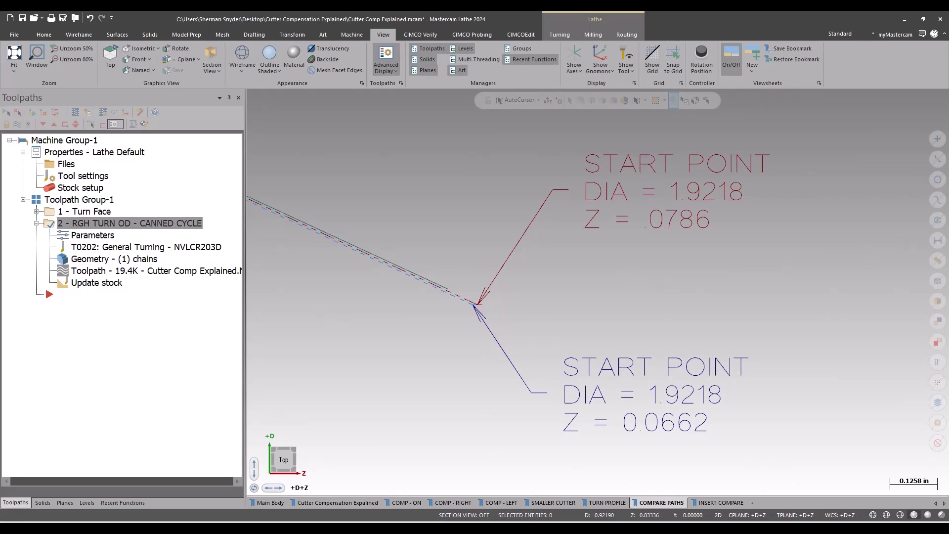
pyautogui.scroll(-2, 823, 458)
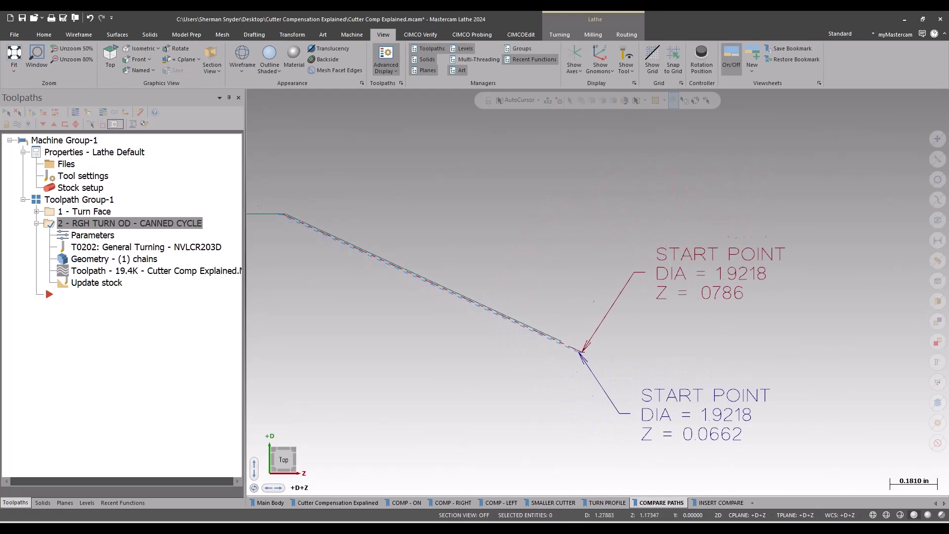
pyautogui.scroll(5, 545, 347)
# Select the chamfer and toolpath lines near the start points, then clear the selection.
pyautogui.click(544, 311)
pyautogui.scroll(-3, 592, 309)
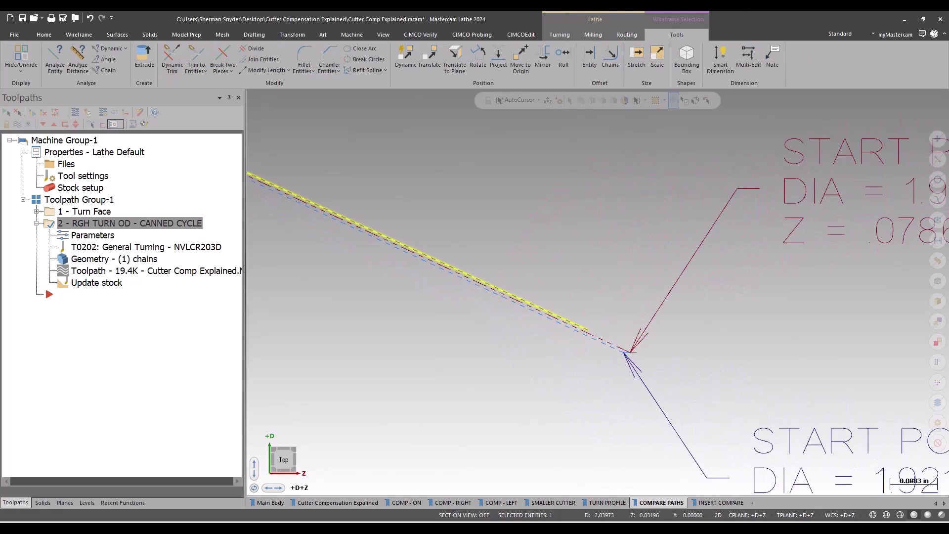
pyautogui.click(604, 328)
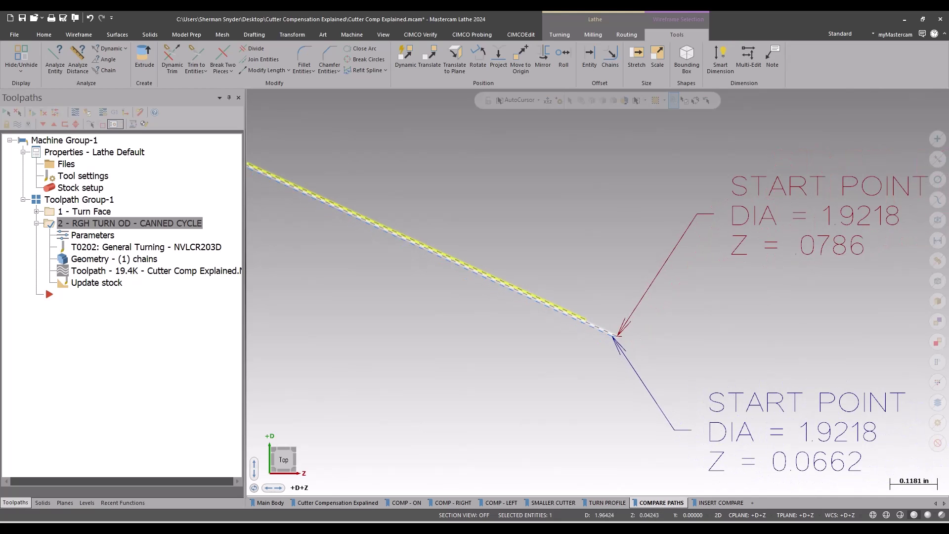
pyautogui.scroll(3, 609, 331)
pyautogui.scroll(-2, 613, 330)
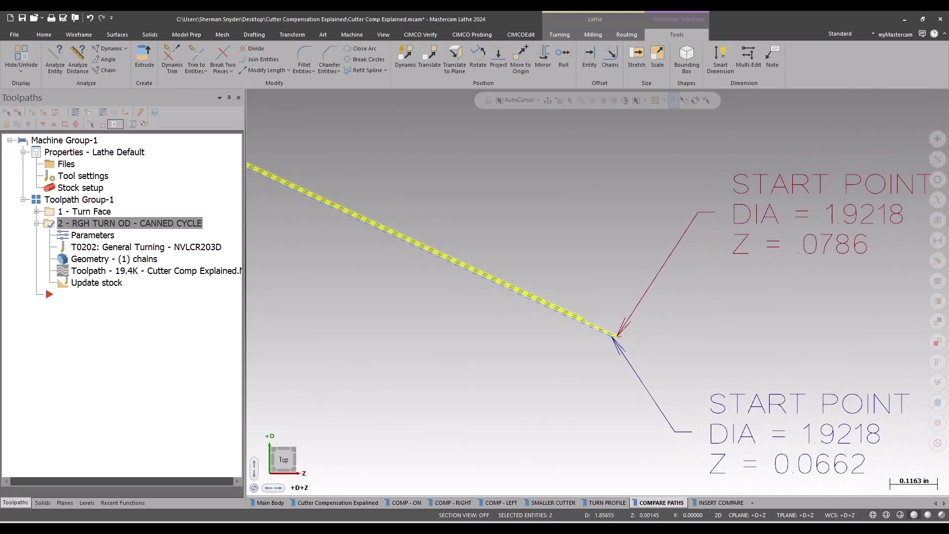
pyautogui.scroll(2, 613, 330)
pyautogui.click(569, 314)
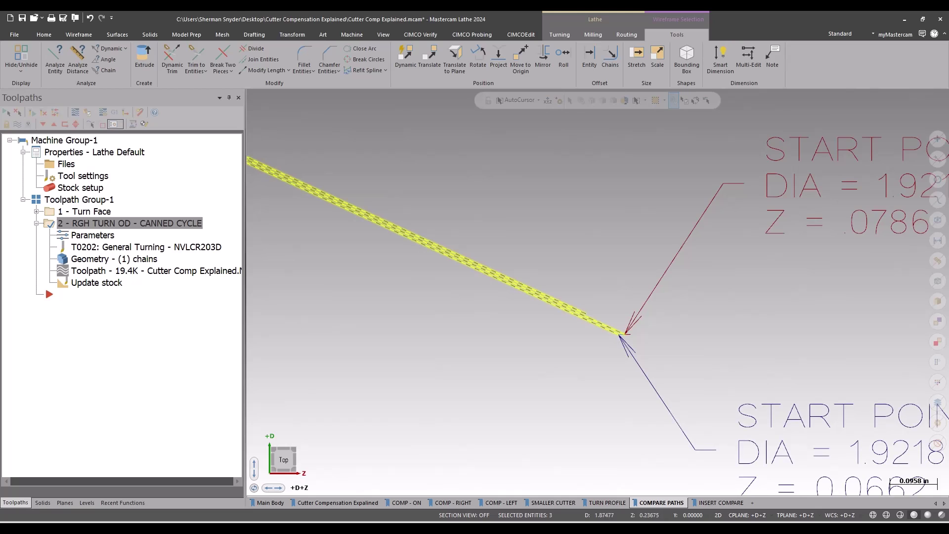
pyautogui.press('Escape')
pyautogui.scroll(-2, 575, 296)
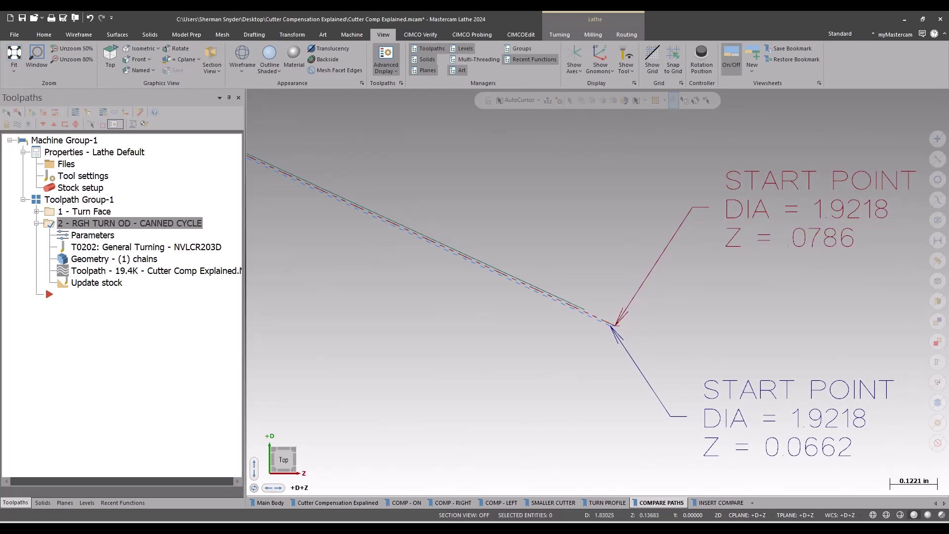
pyautogui.scroll(4, 639, 353)
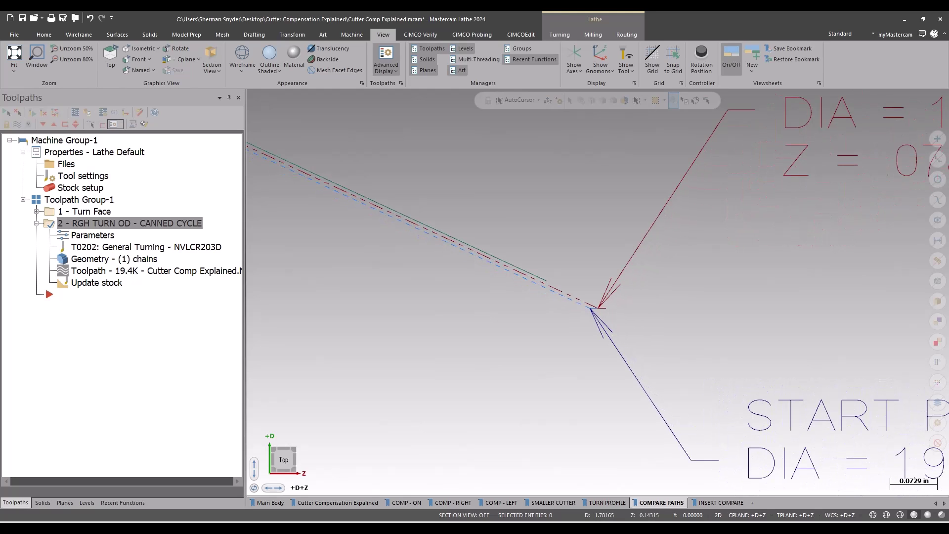
pyautogui.scroll(1, 667, 346)
pyautogui.scroll(-6, 669, 355)
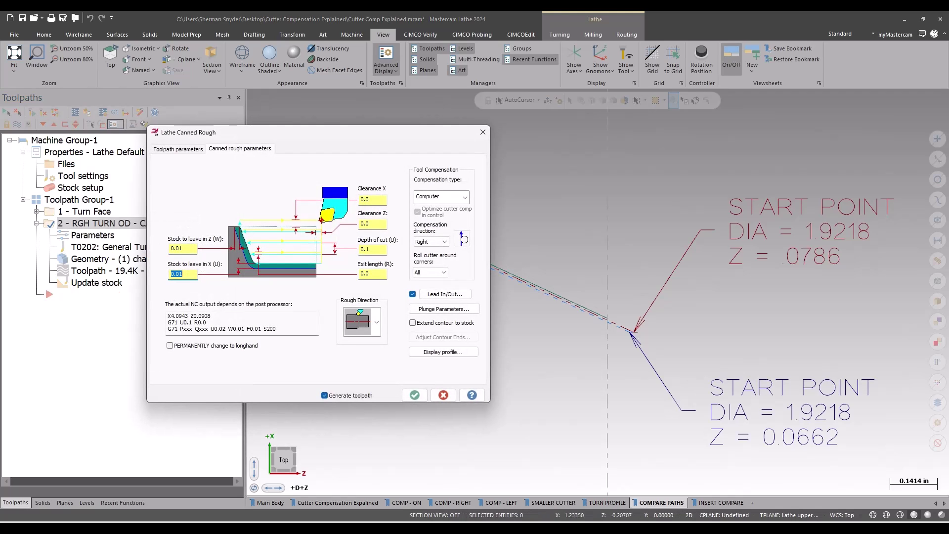
# Change the RGH TURN OD compensation type to Wear and regenerate the rough toolpath.
pyautogui.click(464, 196)
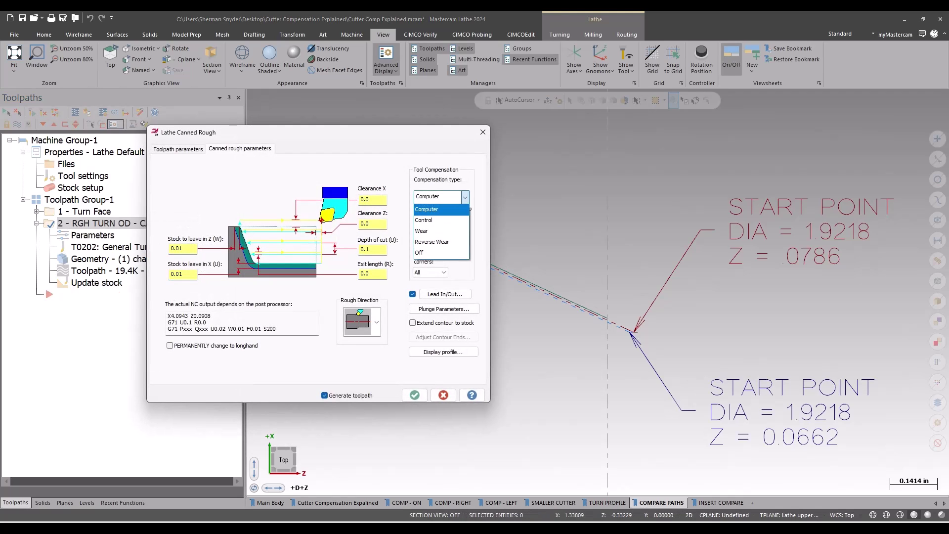
pyautogui.press('Down')
pyautogui.press('Down')
pyautogui.press('Return')
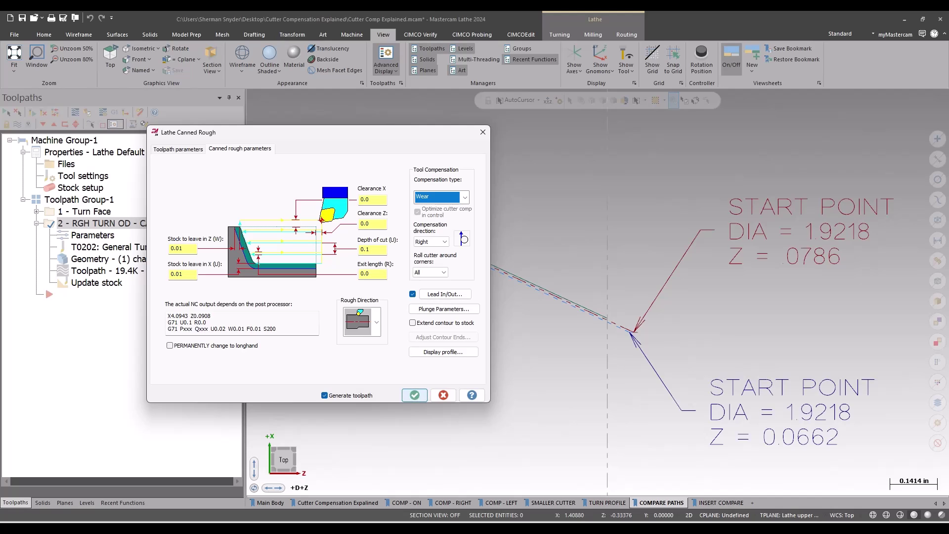
pyautogui.click(415, 395)
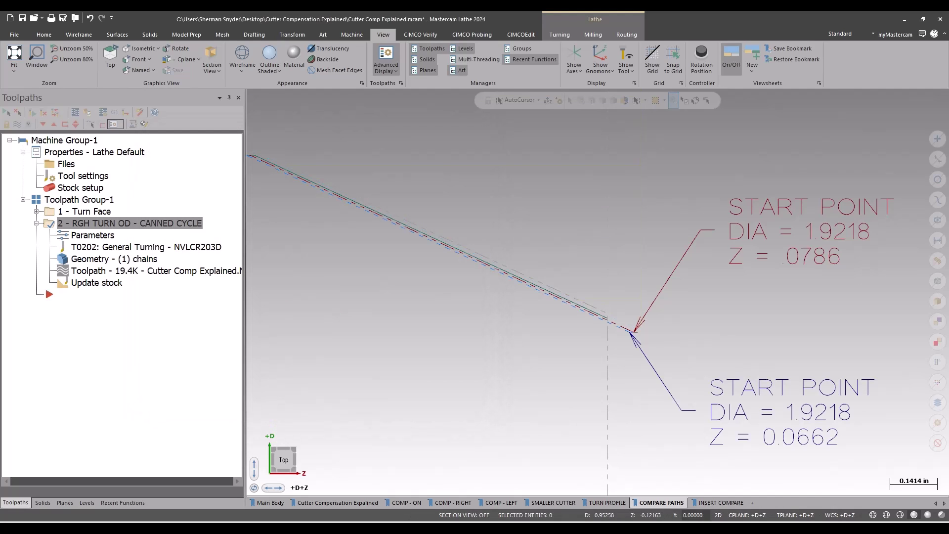
# Switch to the INSERT COMPARE viewsheet to compare paths around the nose-radius corner.
pyautogui.click(720, 503)
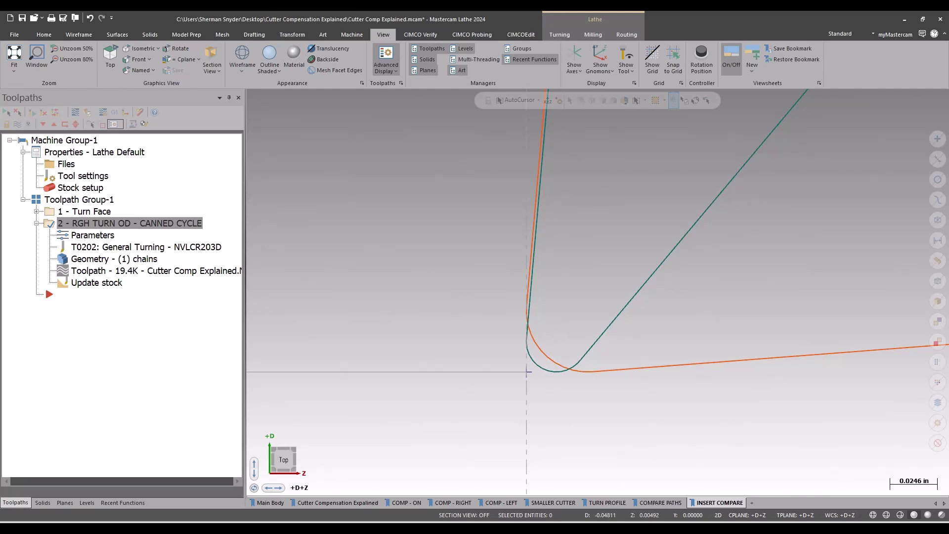
# On the COMPARE PATHS viewsheet, zoom on the lower-left corner where the three toolpaths diverge.
pyautogui.click(661, 503)
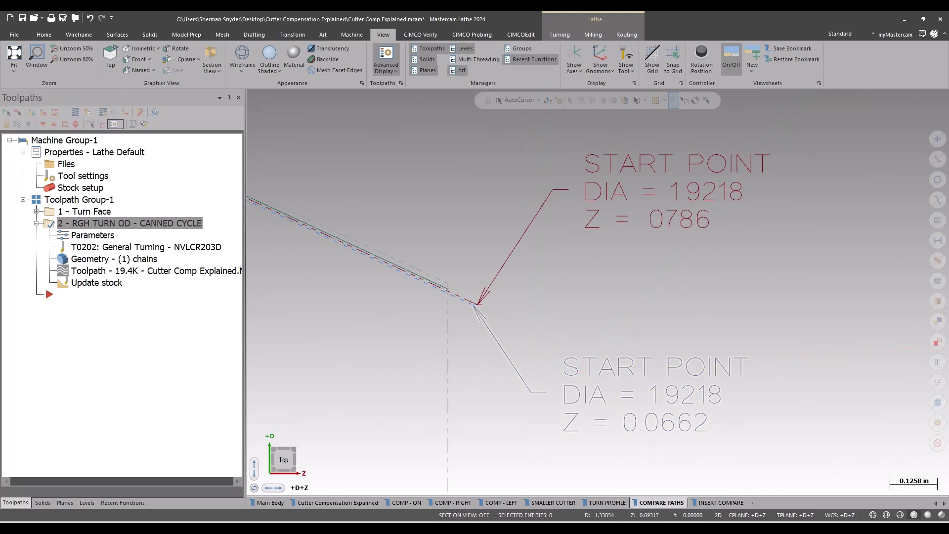
pyautogui.scroll(-2, 843, 361)
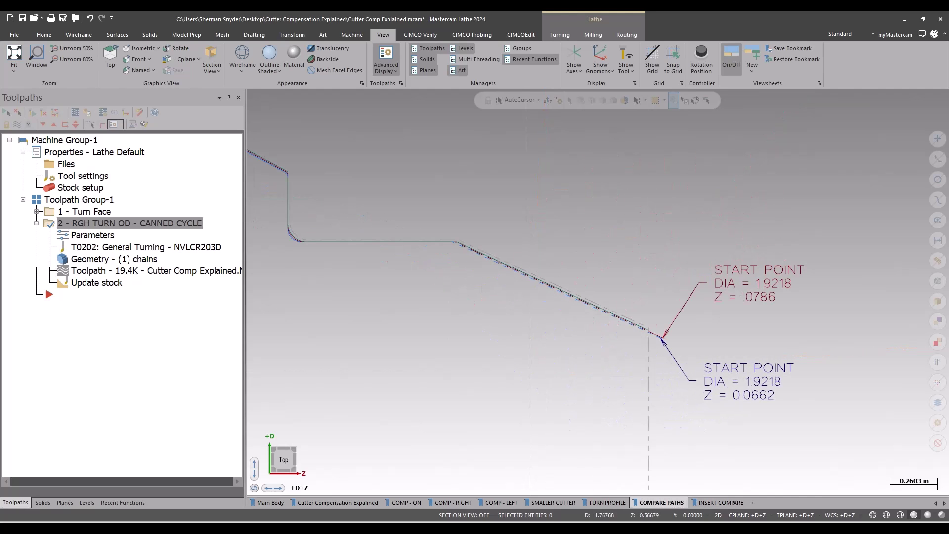
pyautogui.scroll(3, 523, 216)
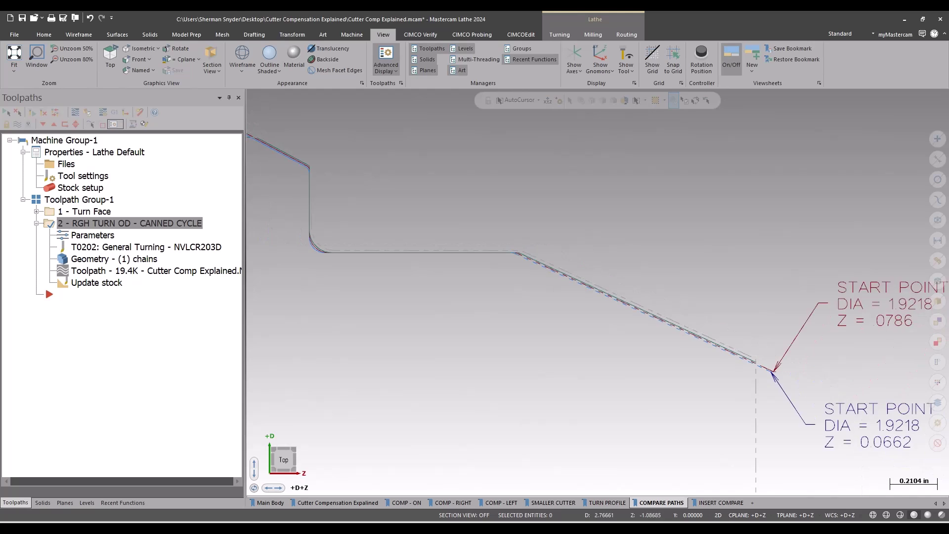
pyautogui.scroll(-1, 544, 277)
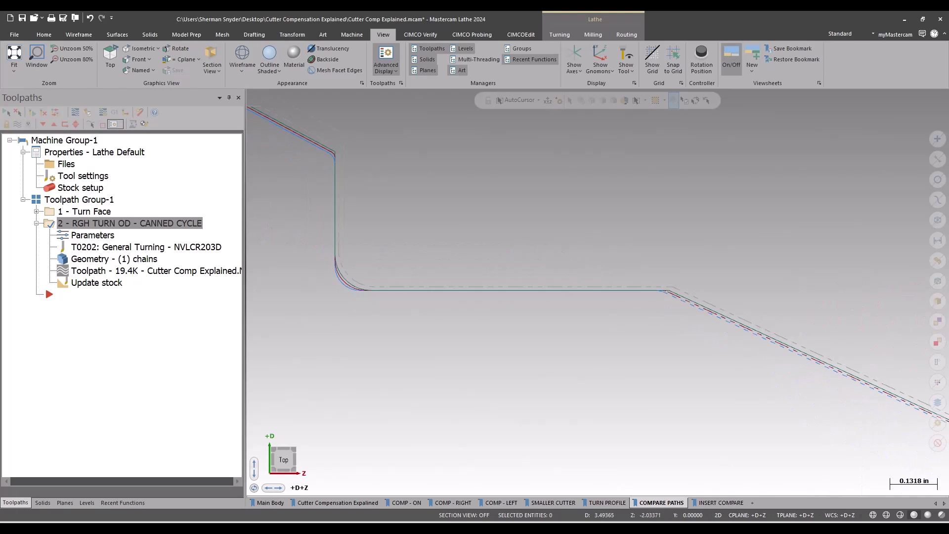
pyautogui.scroll(5, 314, 259)
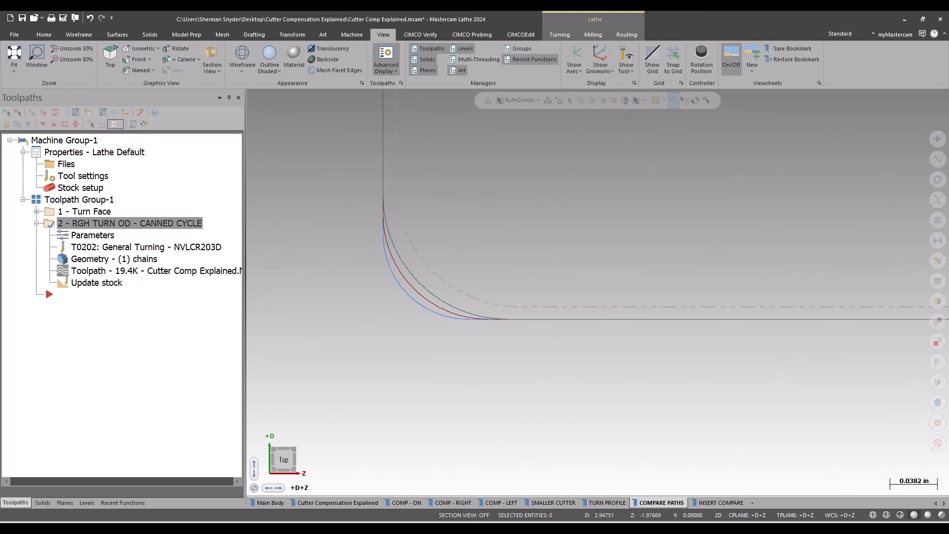
# On the Main Body viewsheet, select tool T0101 MCLNR 16-4 for the canned rough operation.
pyautogui.scroll(-5, 388, 330)
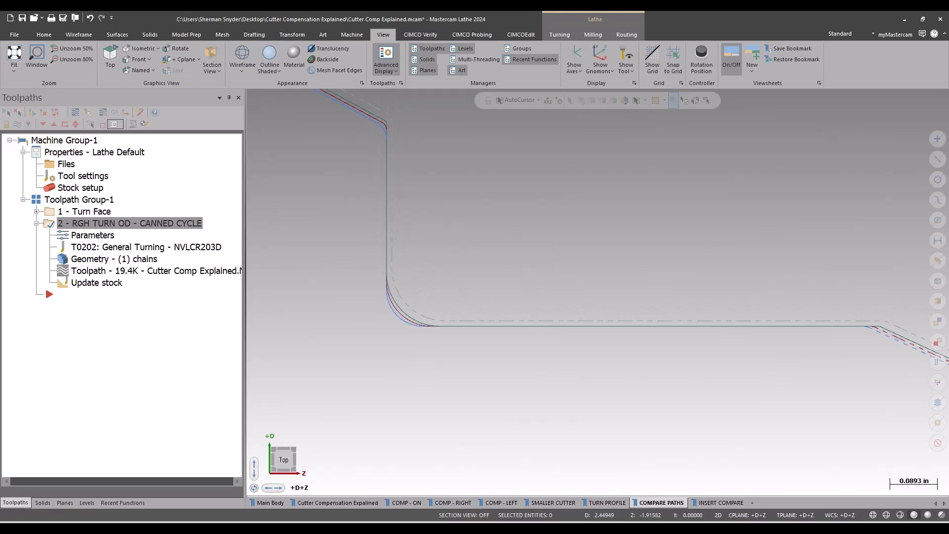
pyautogui.click(270, 503)
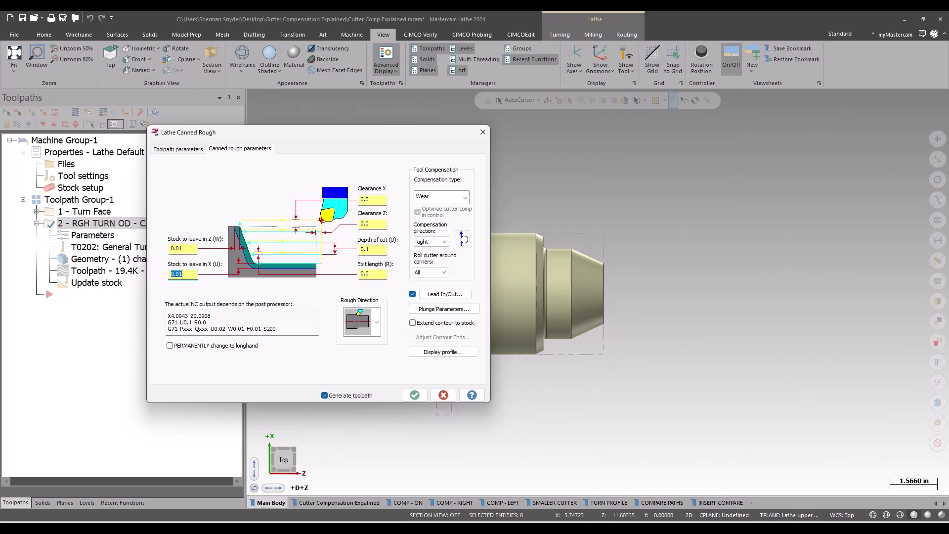
pyautogui.hotkey('ctrl', 'shift', 'Tab')
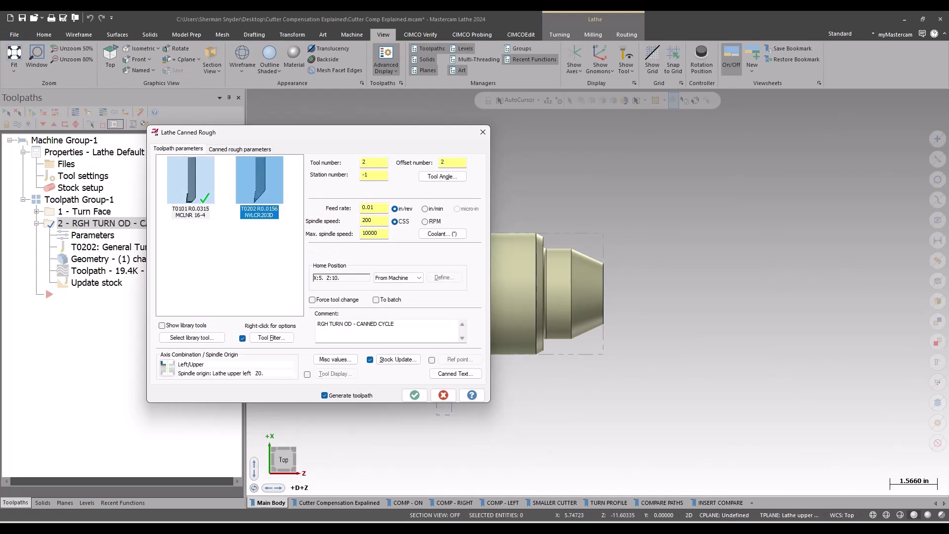
pyautogui.click(191, 183)
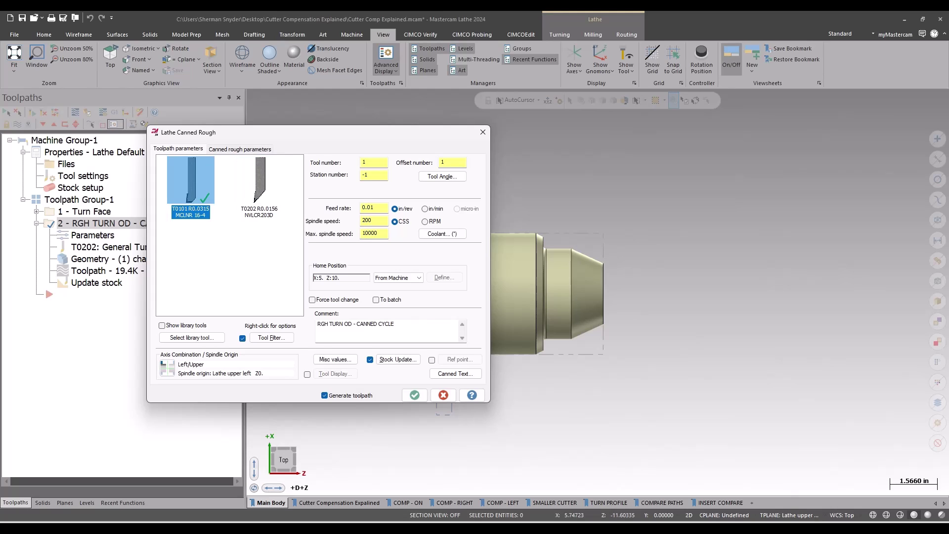
pyautogui.click(356, 324)
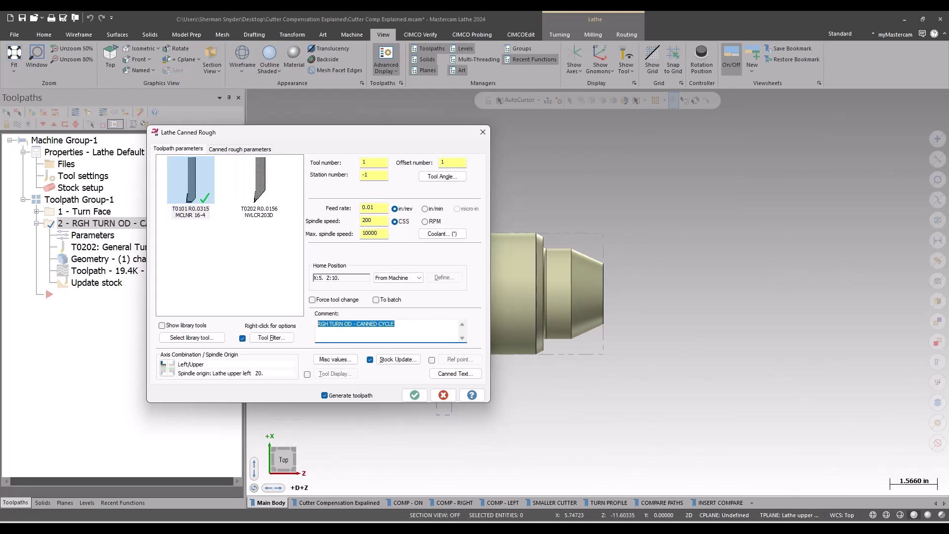
# Enable Extend contour to stock in the canned rough parameters and regenerate the toolpath.
pyautogui.hotkey('ctrl', 'Tab')
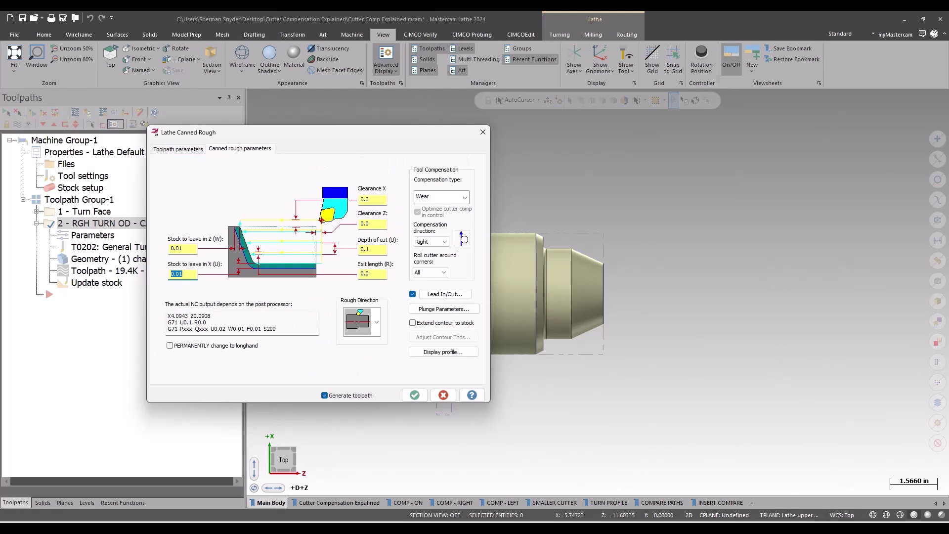
pyautogui.press('Tab')
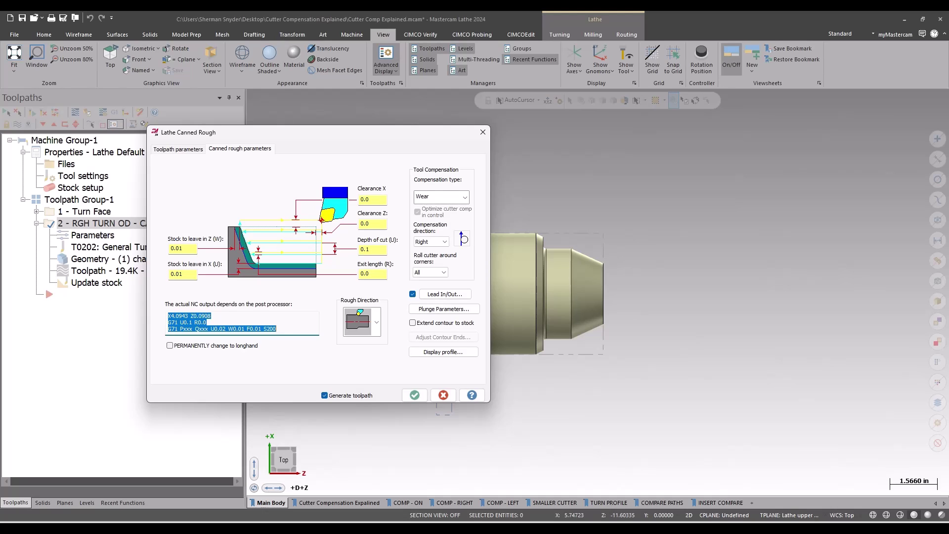
pyautogui.click(412, 323)
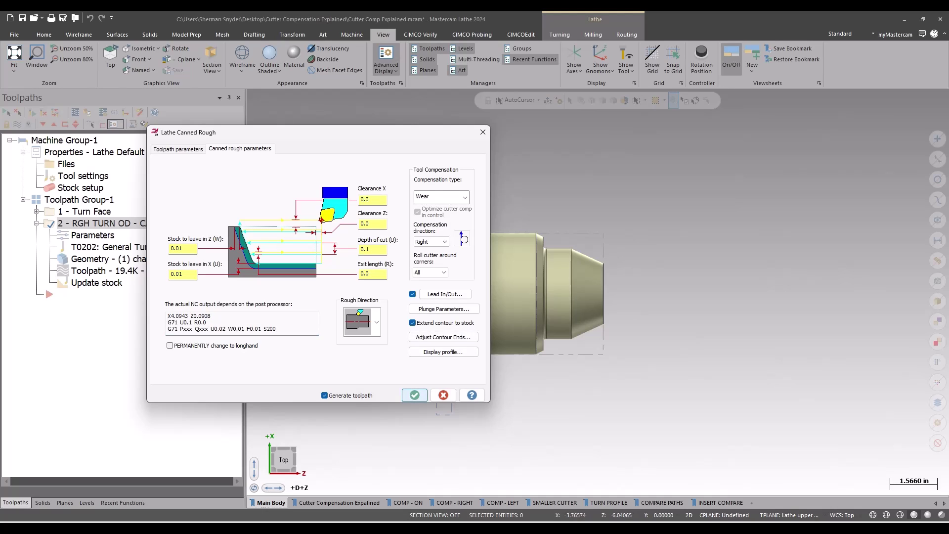
pyautogui.click(414, 395)
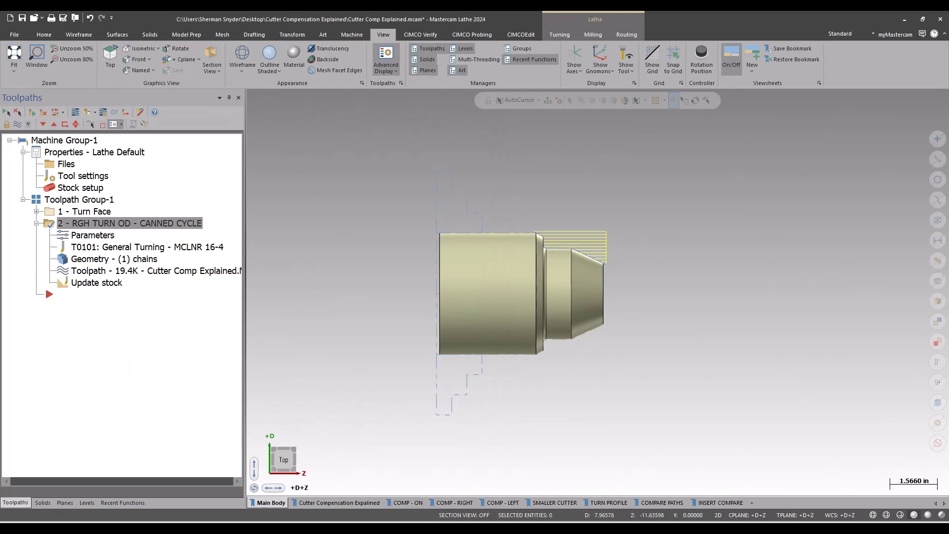
# Start a canned finish turning operation, then cancel and discard it.
pyautogui.scroll(4, 558, 269)
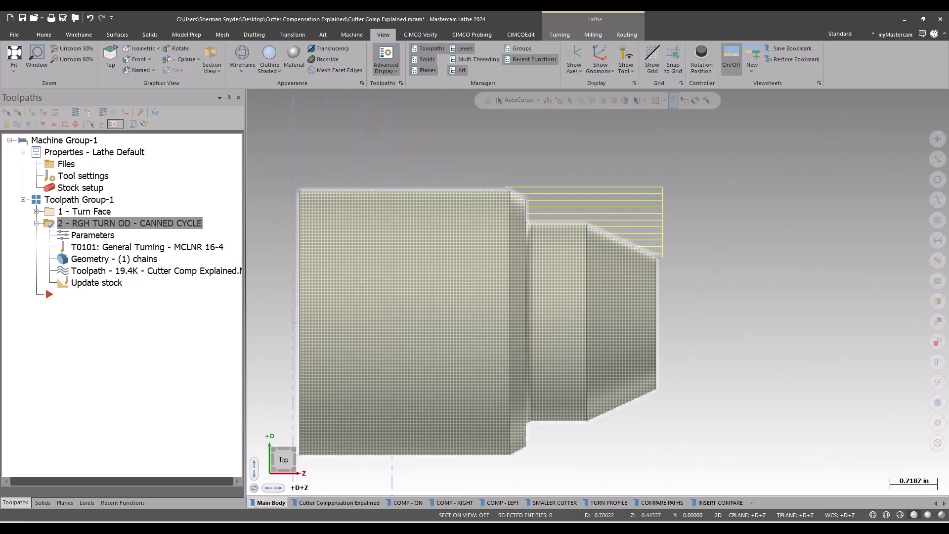
pyautogui.click(559, 35)
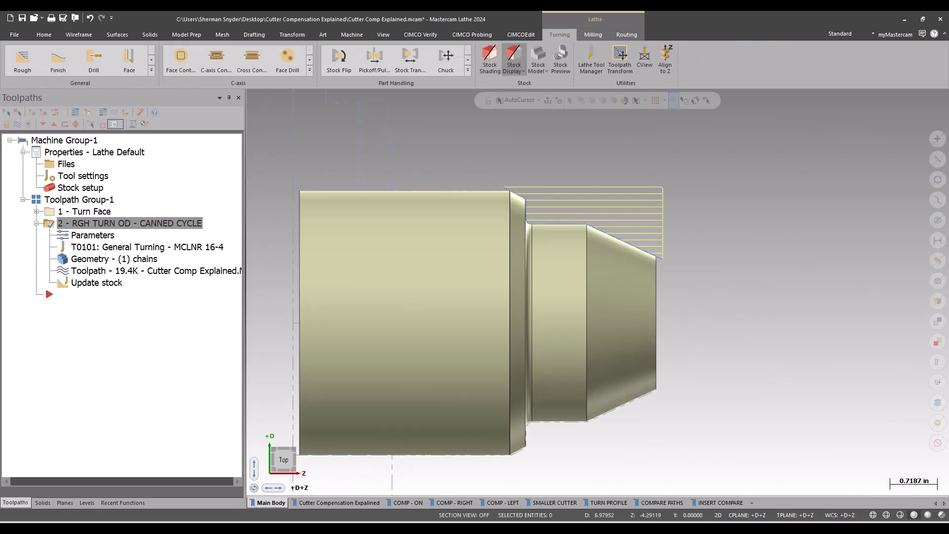
pyautogui.click(152, 71)
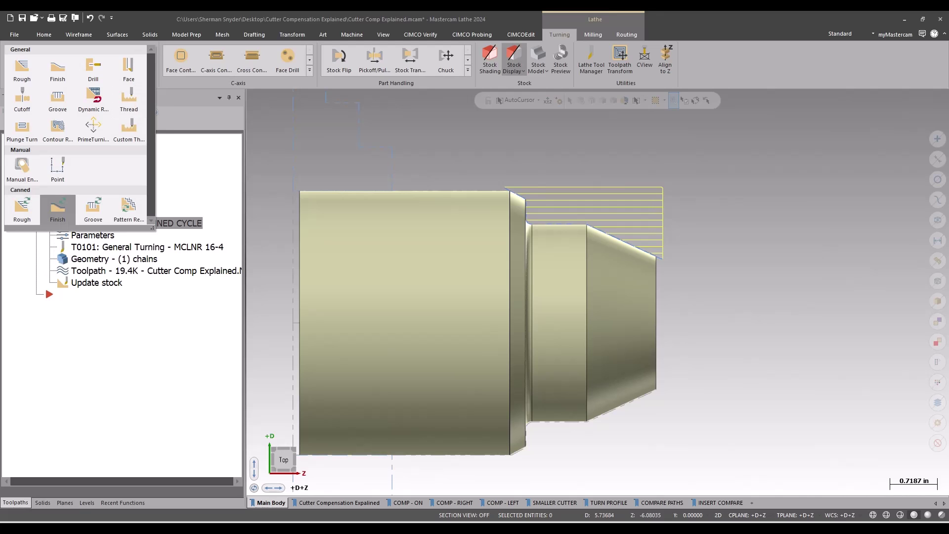
pyautogui.click(58, 207)
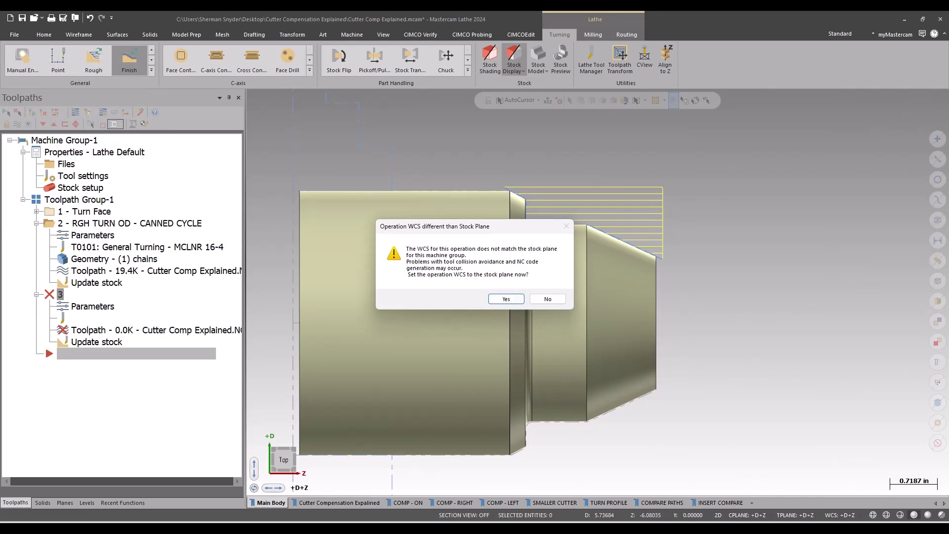
pyautogui.click(547, 299)
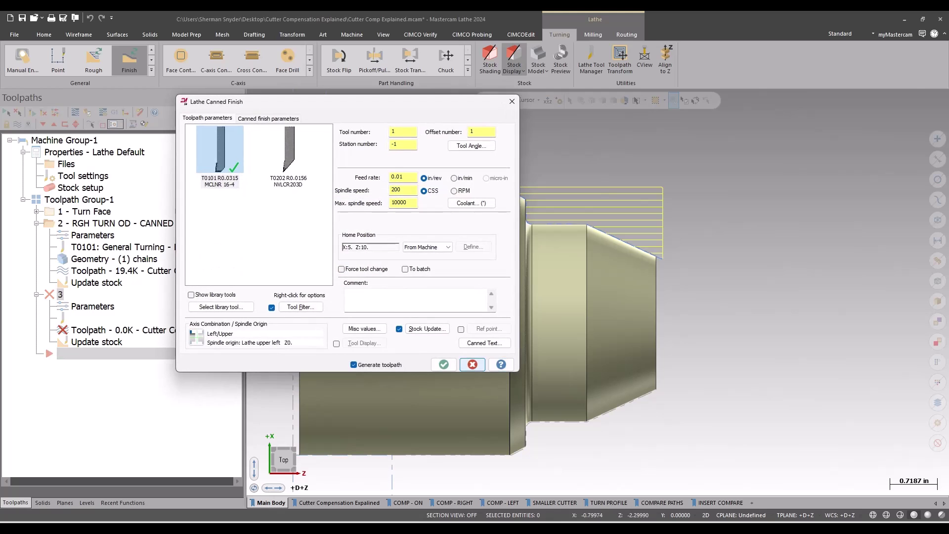
pyautogui.click(473, 365)
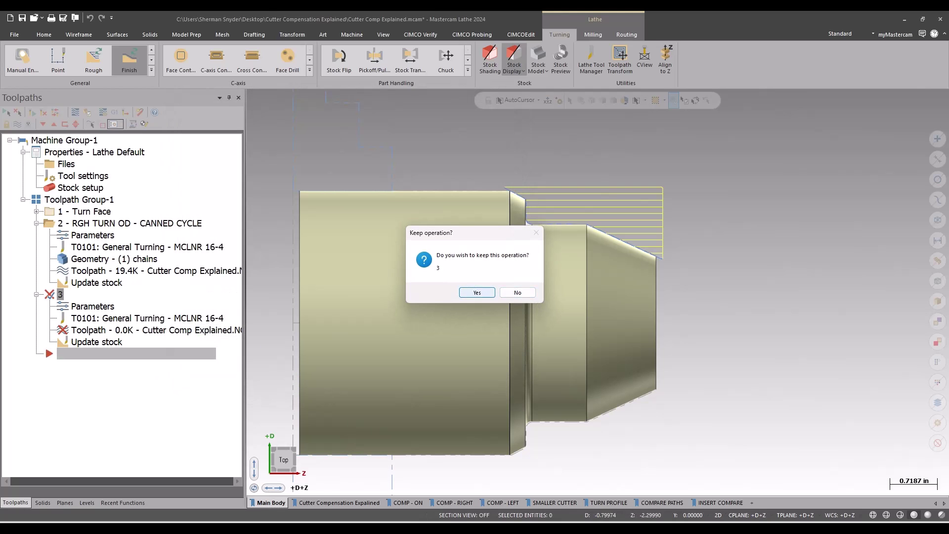
pyautogui.click(518, 293)
# Set the Top plane as the WCS, construction plane and tool plane.
pyautogui.click(65, 502)
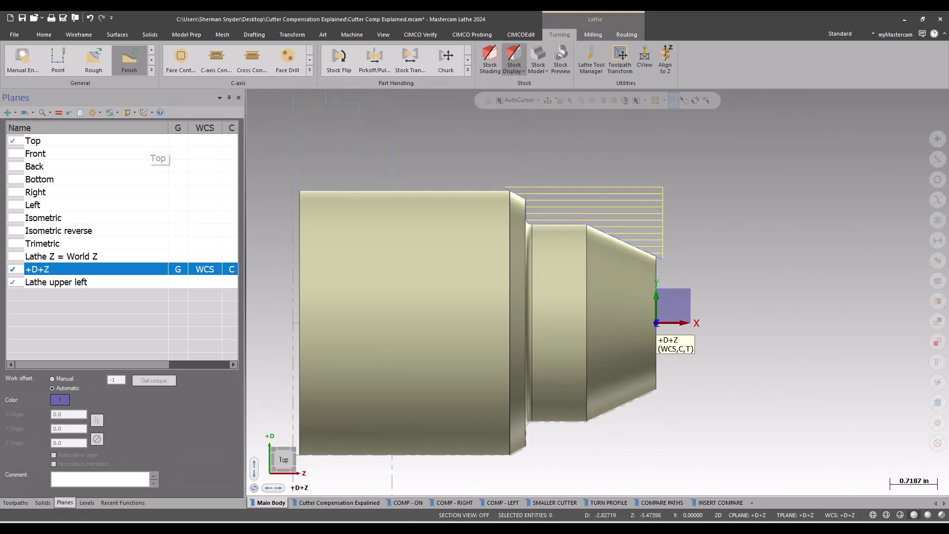
pyautogui.click(148, 141)
pyautogui.click(205, 140)
pyautogui.click(232, 140)
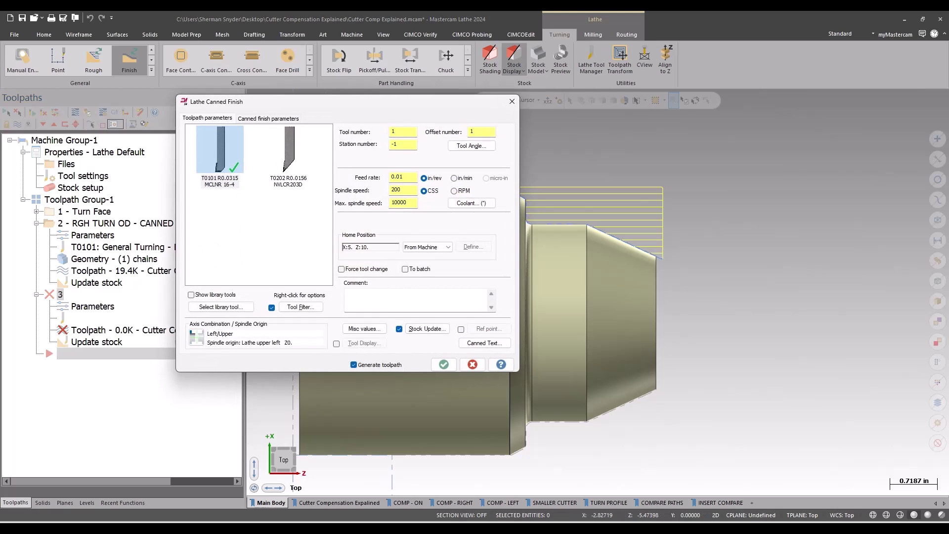
# Enter the operation comment 'FIN OD - CANNED' and review the canned finish parameters.
pyautogui.click(348, 294)
pyautogui.write('fin ')
pyautogui.write('FIN OD')
pyautogui.write(' - CAN')
pyautogui.write('NNED')
pyautogui.hotkey('ctrl', 'Tab')
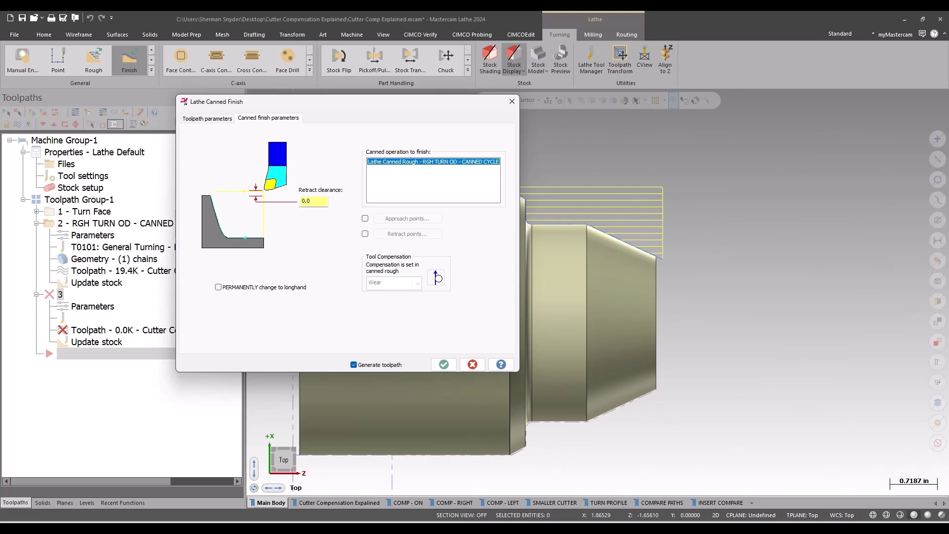
pyautogui.hotkey('ctrl', 'Tab')
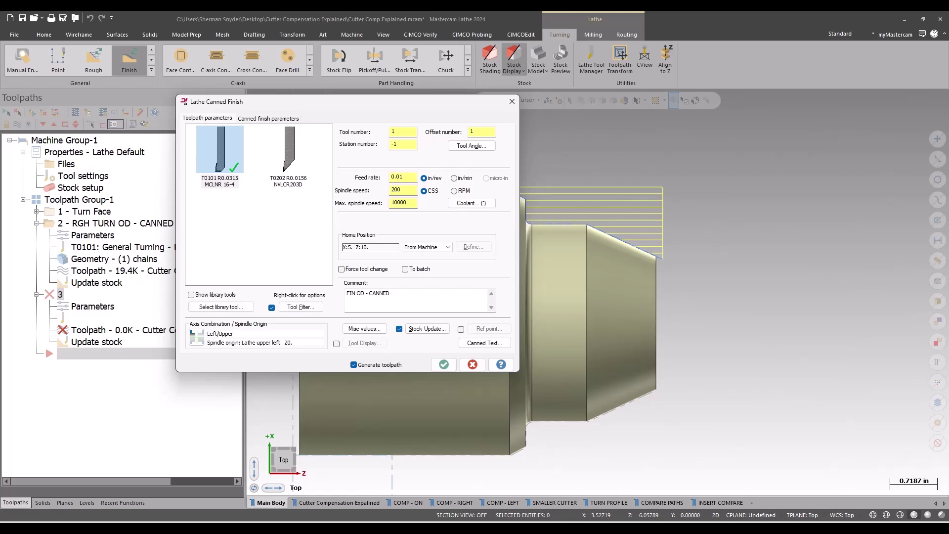
# Try tool T0202, decline longhand conversion, and generate the finish with T0101.
pyautogui.click(288, 156)
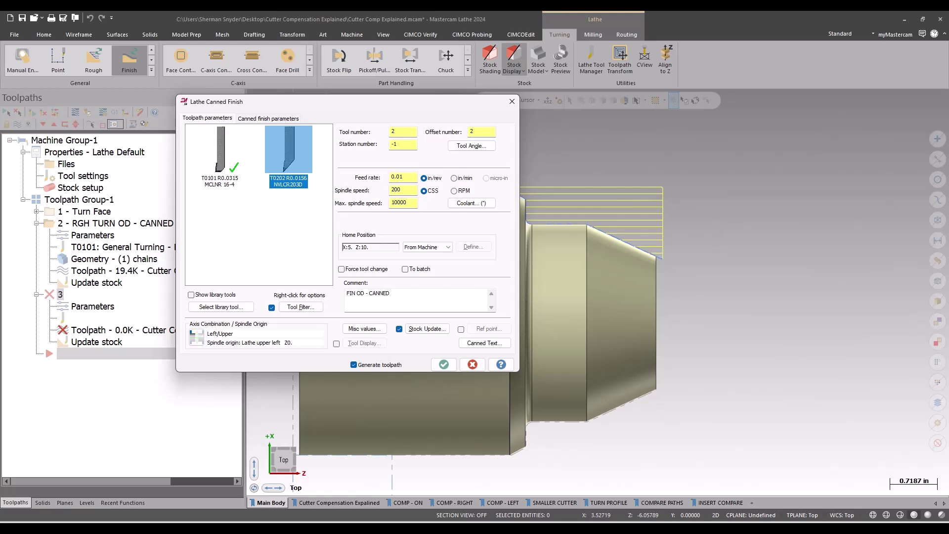
pyautogui.click(444, 365)
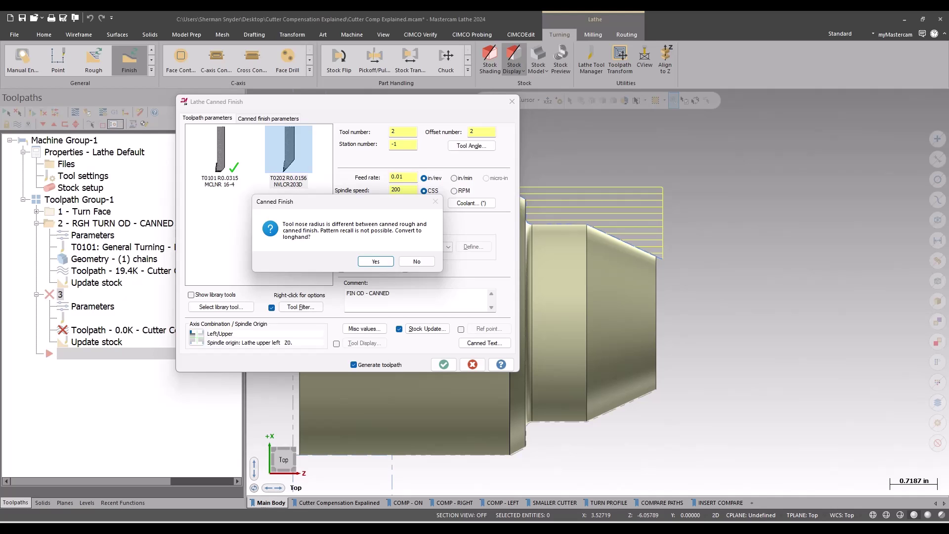
pyautogui.click(416, 261)
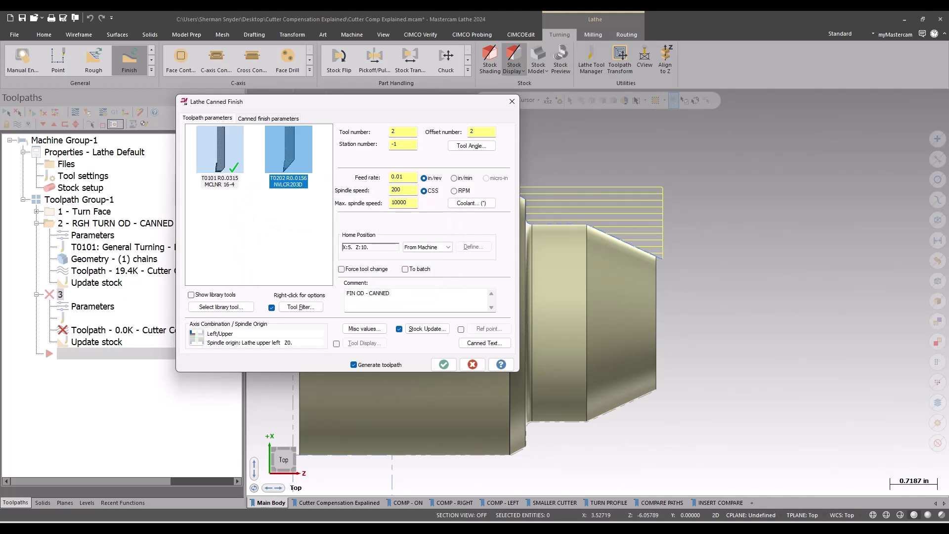
pyautogui.click(444, 364)
pyautogui.scroll(4, 658, 256)
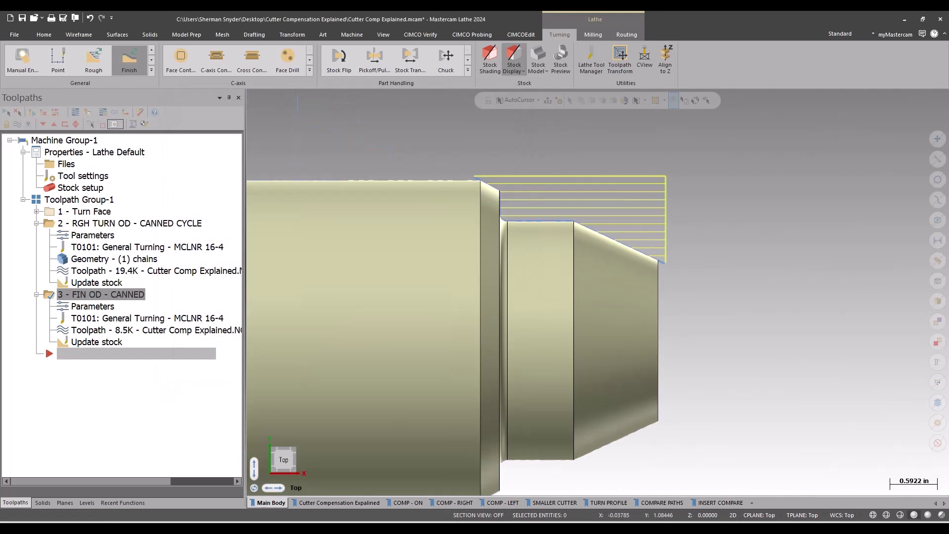
pyautogui.scroll(3, 468, 292)
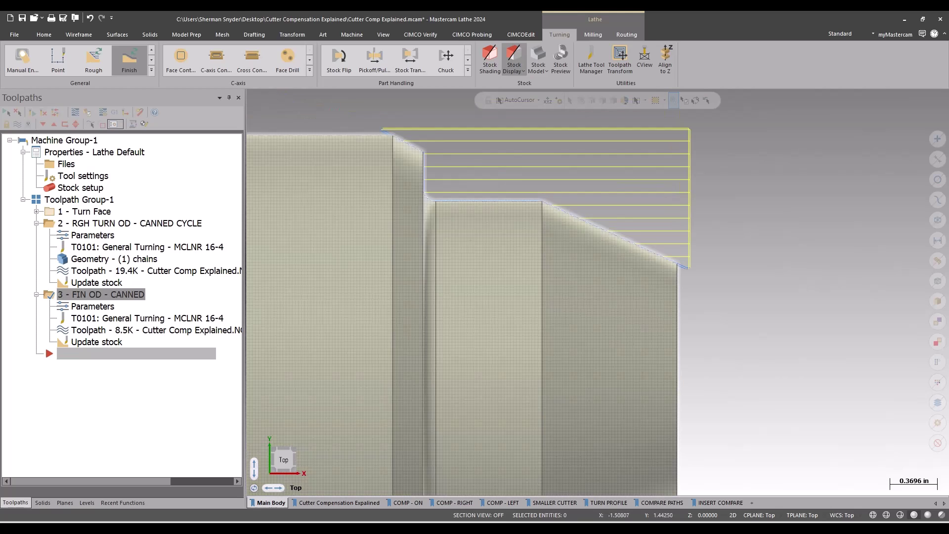
pyautogui.scroll(-1, 721, 207)
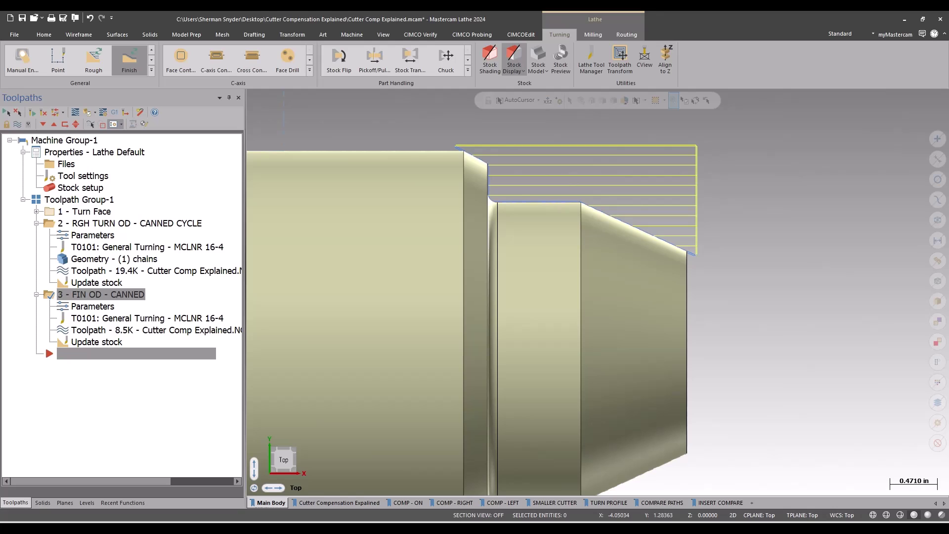
# Set the canned rough operation's compensation type to Control.
pyautogui.click(92, 235)
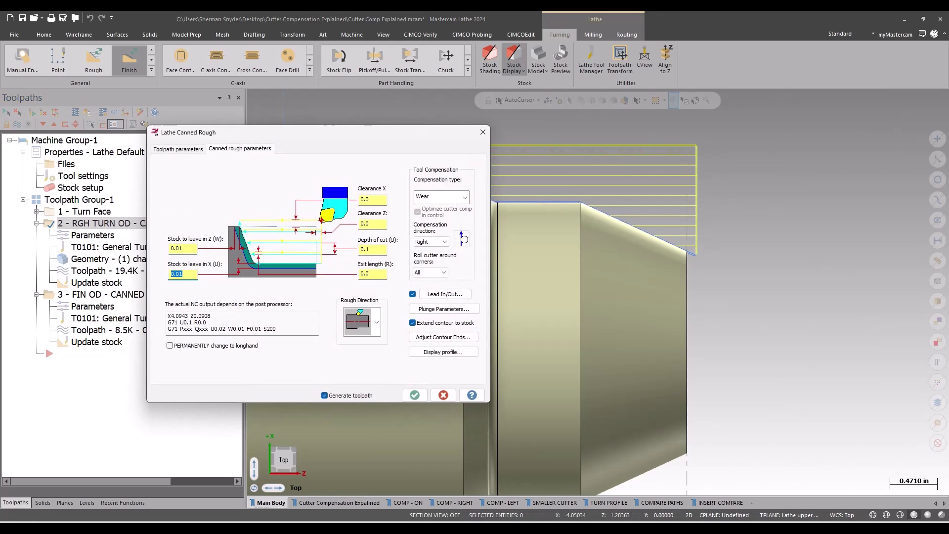
pyautogui.click(440, 197)
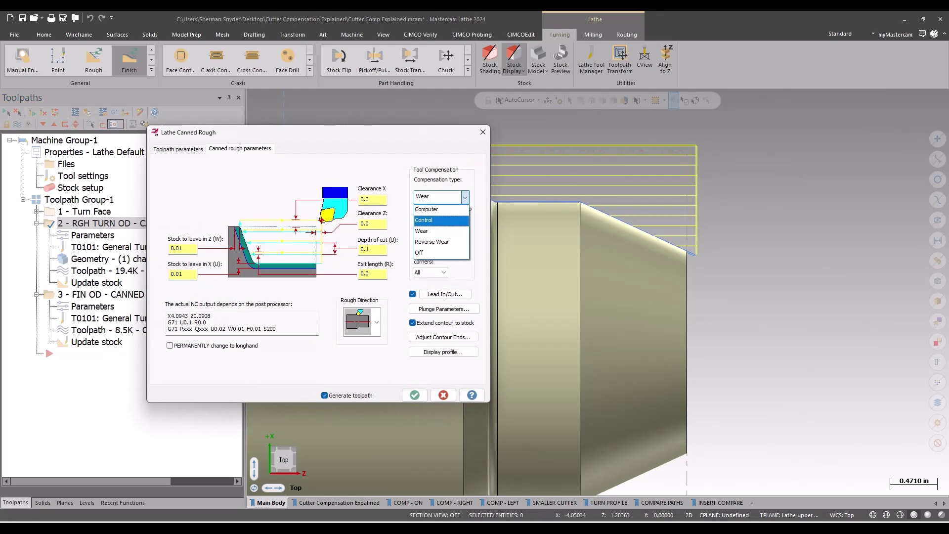
pyautogui.click(433, 214)
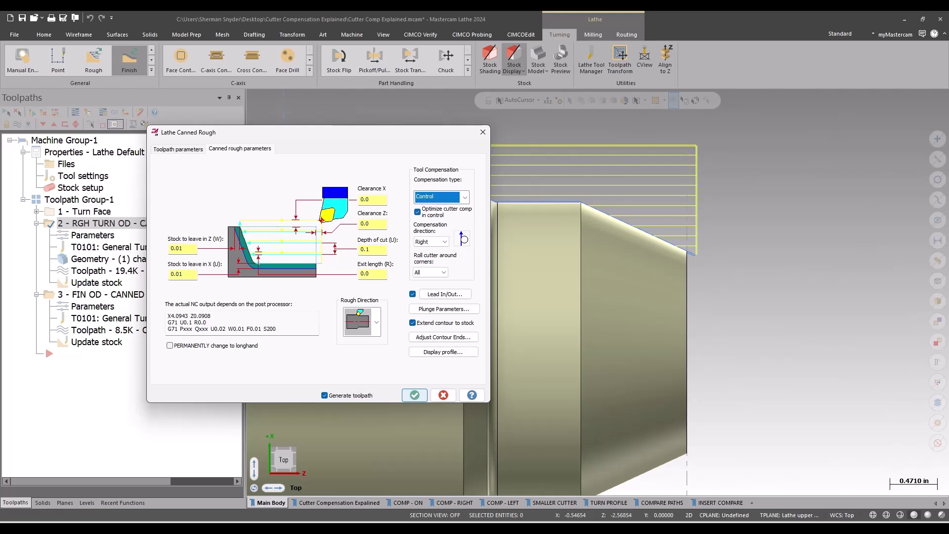
pyautogui.click(415, 395)
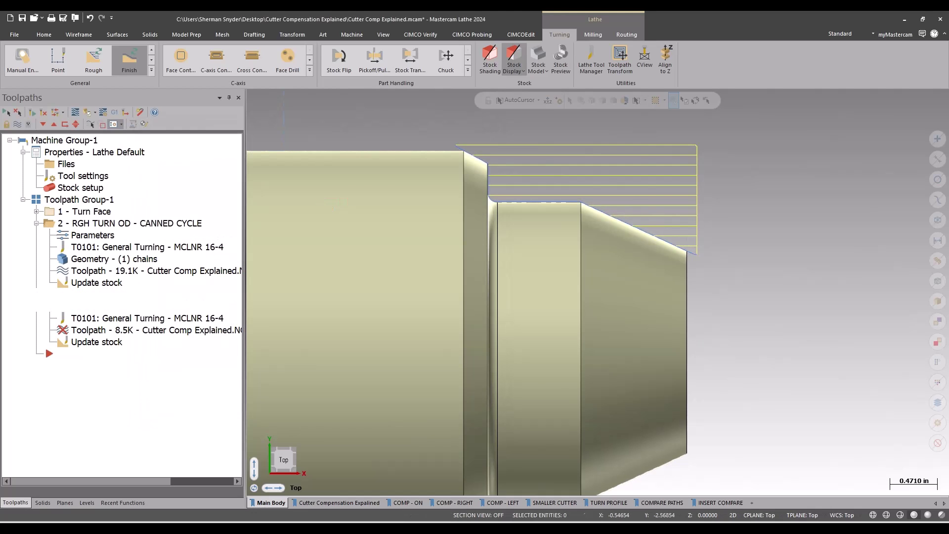
# Switch the canned finish to tool T0202 NVLCR203D, regenerate, and collapse both operations.
pyautogui.click(92, 305)
pyautogui.click(289, 153)
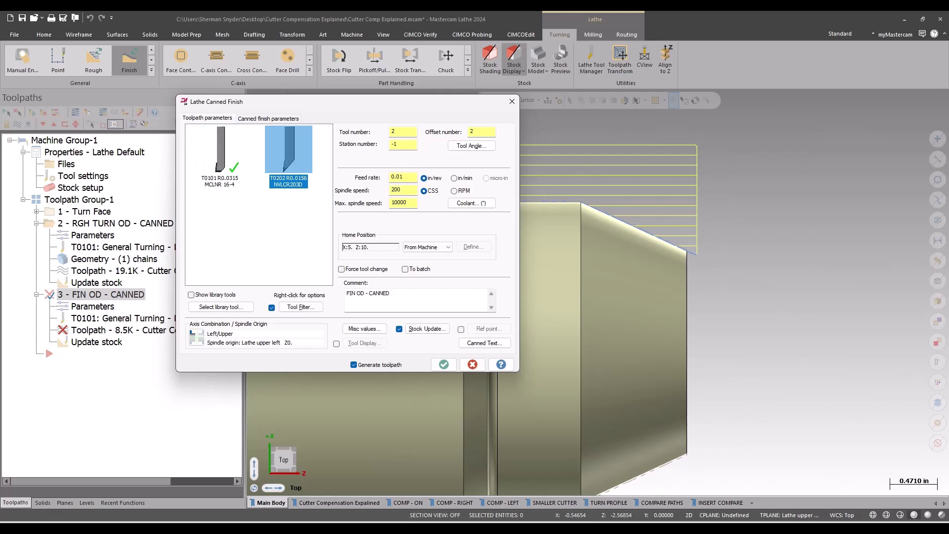
pyautogui.click(443, 365)
pyautogui.click(36, 223)
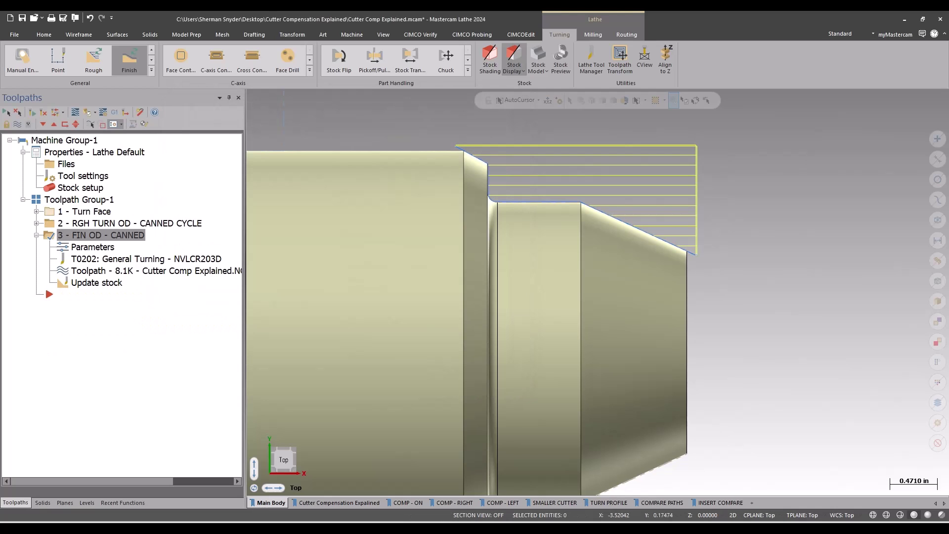
pyautogui.click(36, 294)
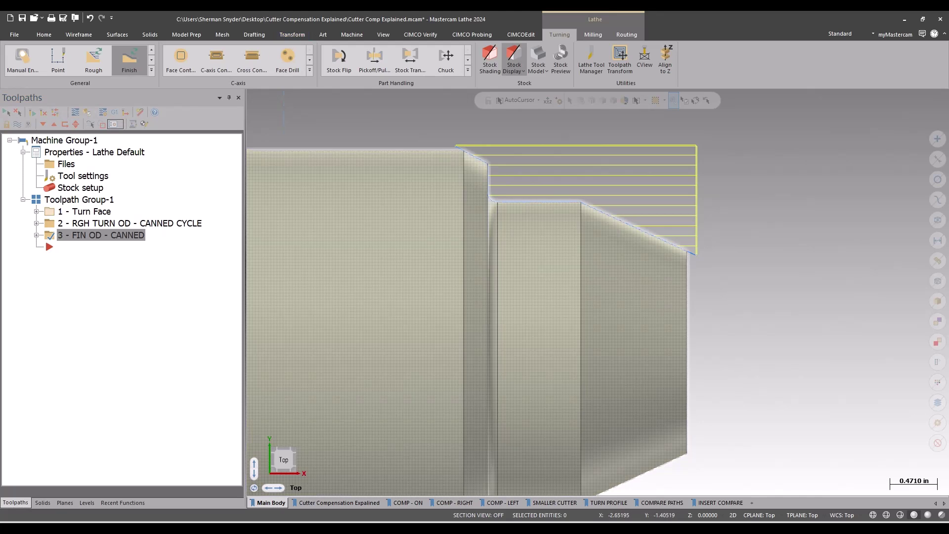
# Show the Cutter Compensation Explained chart, zoomed in on its compensate-for-tool-diameter heading.
pyautogui.click(338, 502)
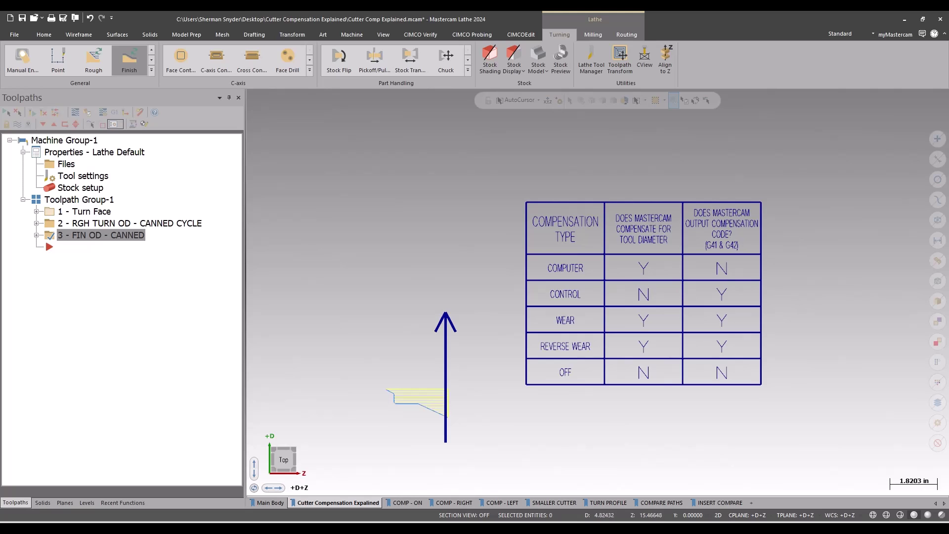
pyautogui.scroll(2, 850, 380)
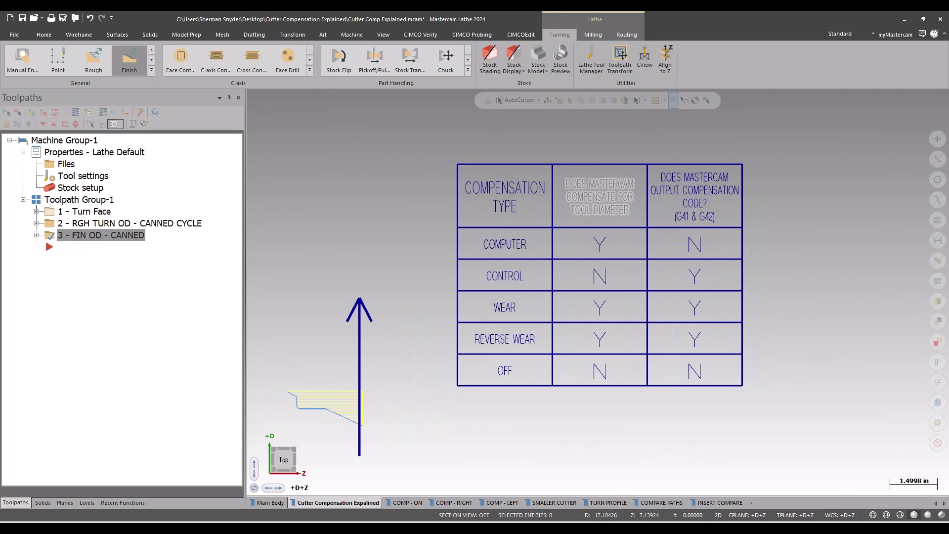
pyautogui.click(600, 196)
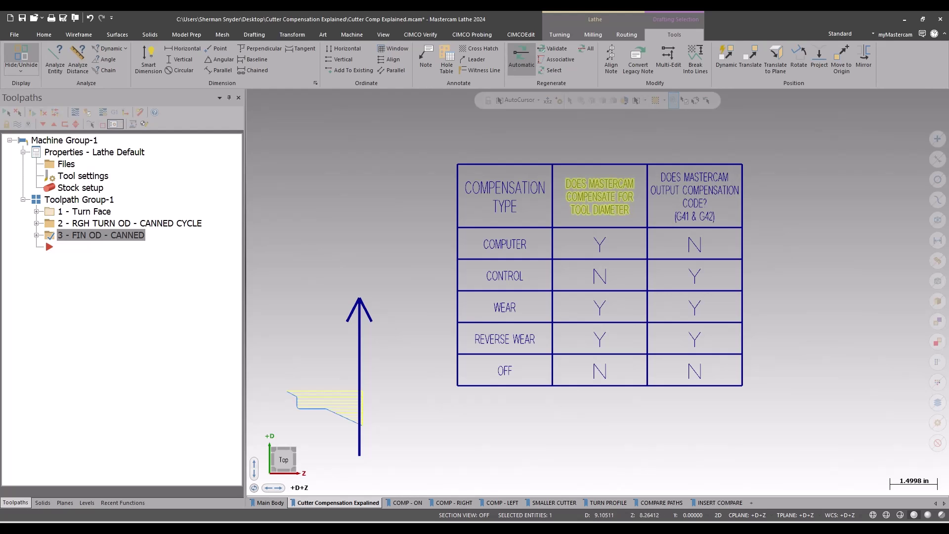